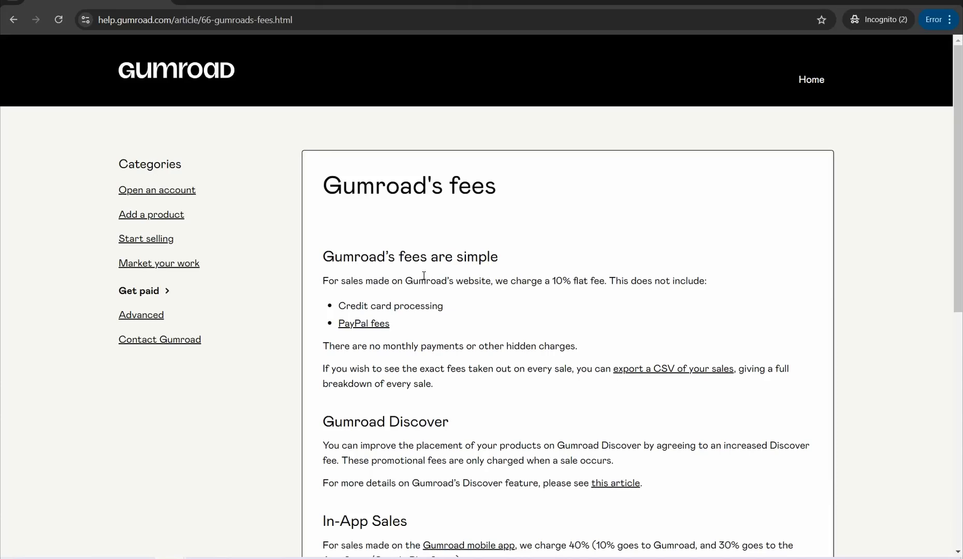
Step: Open Gumroad's list of things that cannot be sold and highlight "PLR or MRR products" among the high-risk products
left_click(247, 2)
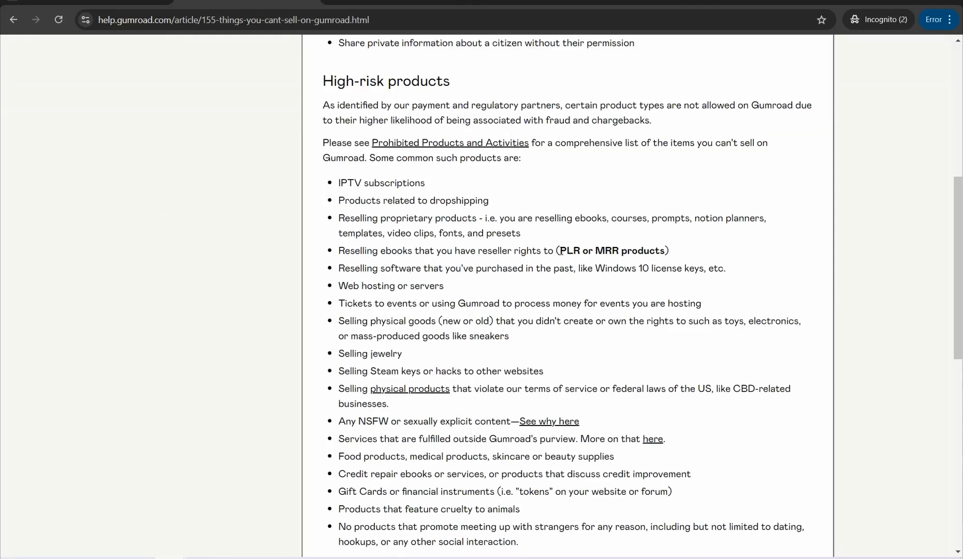
left_click_drag(560, 251, 667, 250)
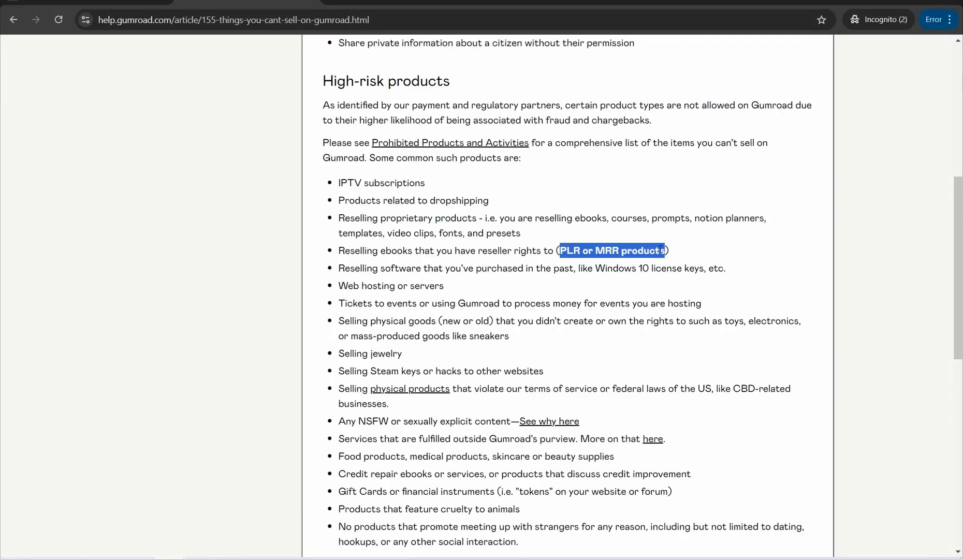
Step: Switch to the Beacons window and open the Link in Bio page to view its blocks and phone preview
left_click(188, 555)
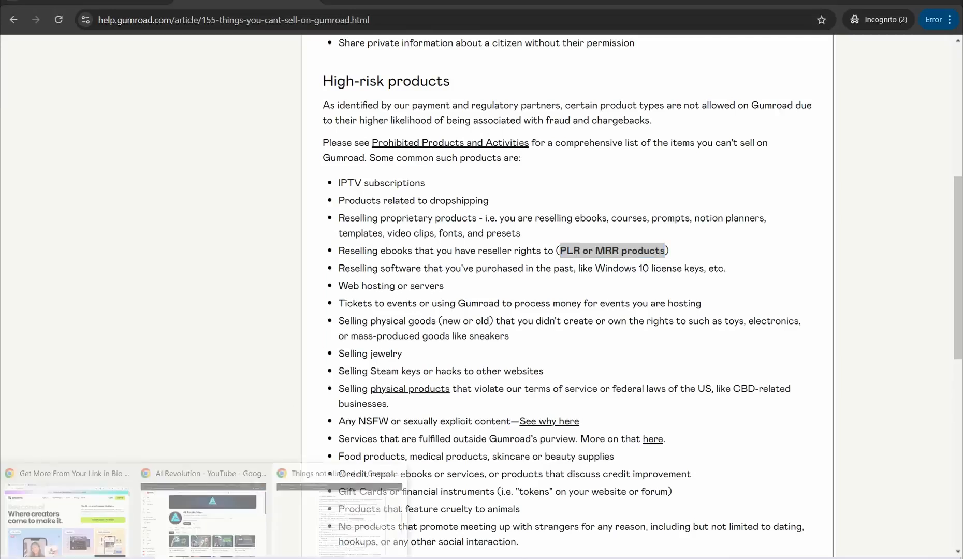
left_click(88, 501)
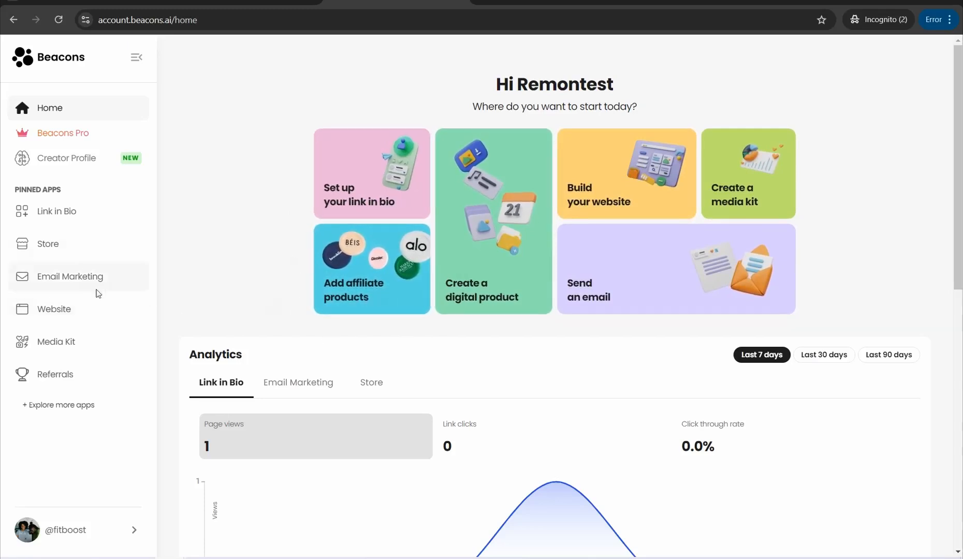
left_click(65, 219)
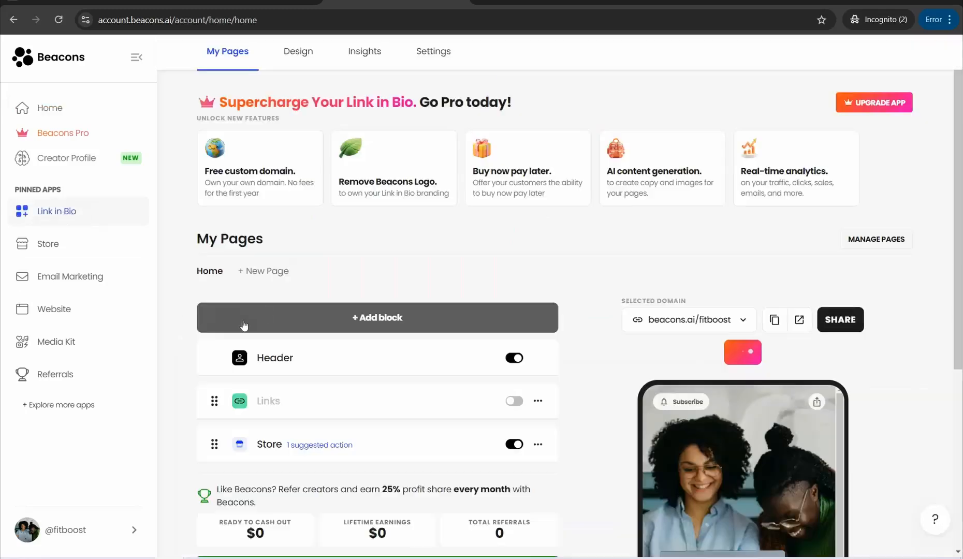
scroll(393, 249, "down", 2)
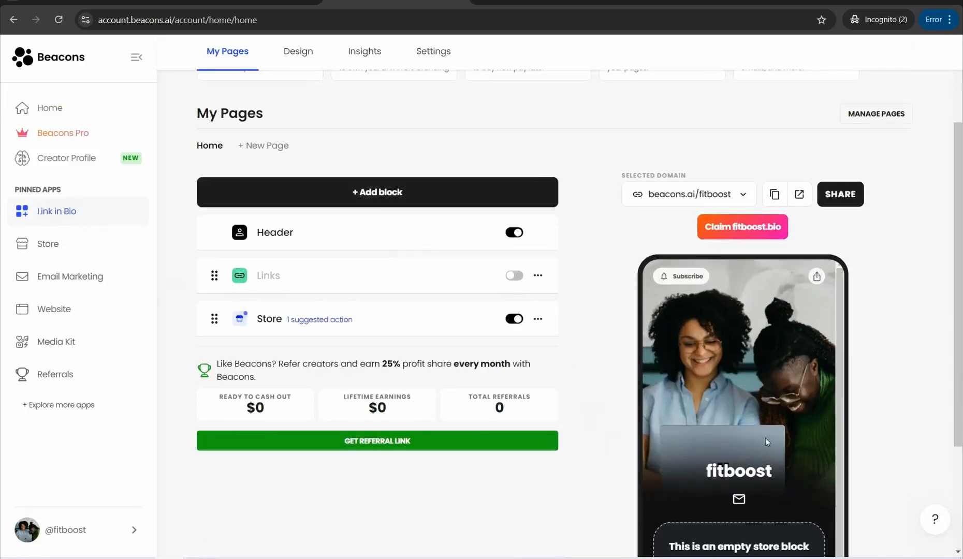
scroll(759, 297, "down", 2)
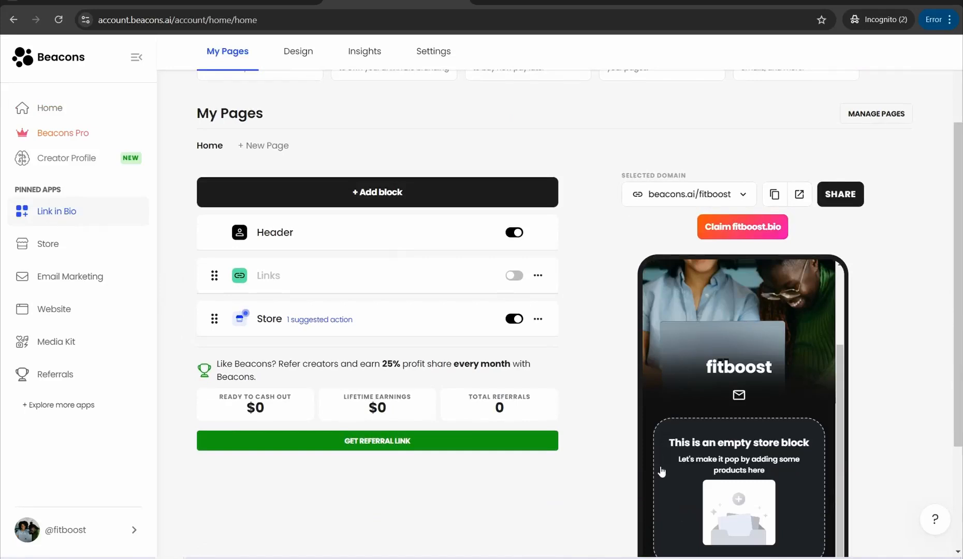
scroll(228, 373, "up", 2)
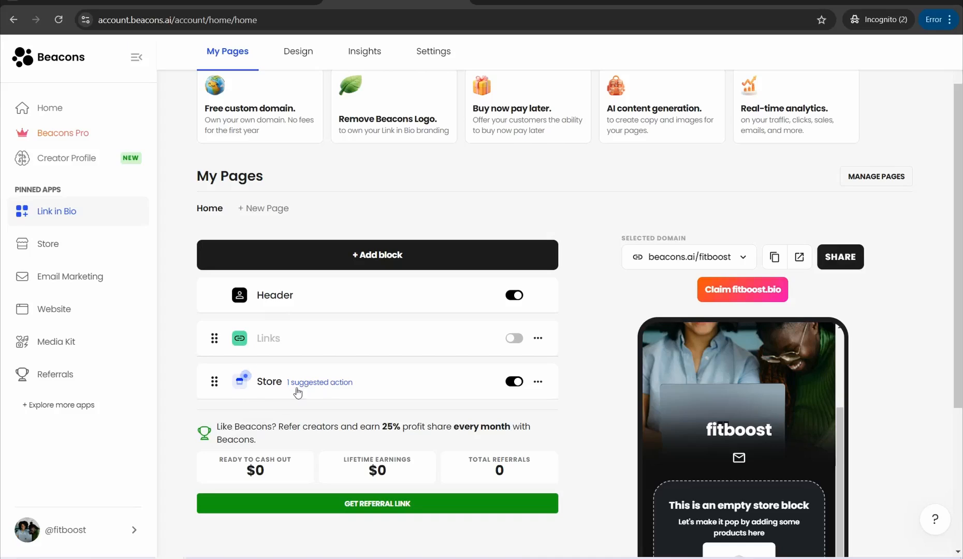
Step: Open the Store block, review its product options, and create a new digital product
left_click(267, 392)
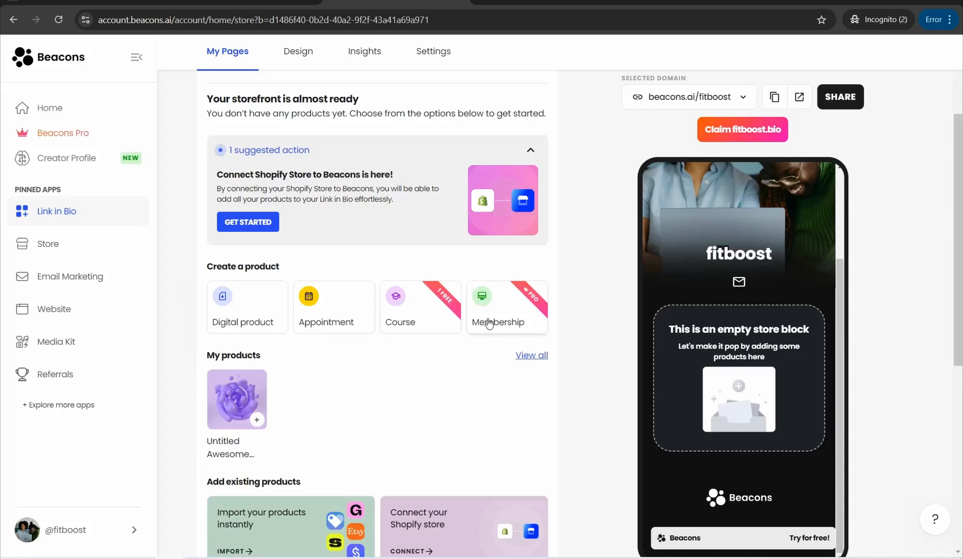
scroll(325, 276, "down", 2)
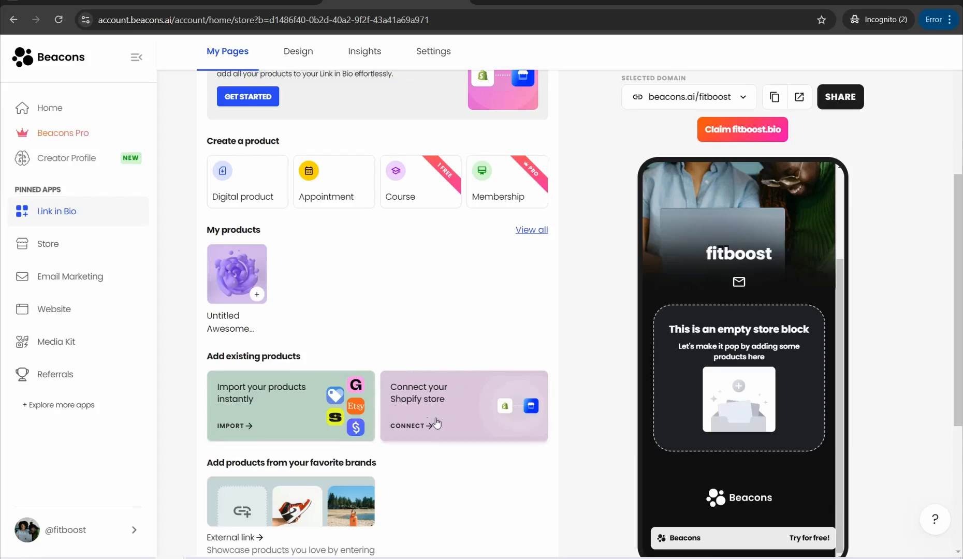
scroll(417, 407, "down", 5)
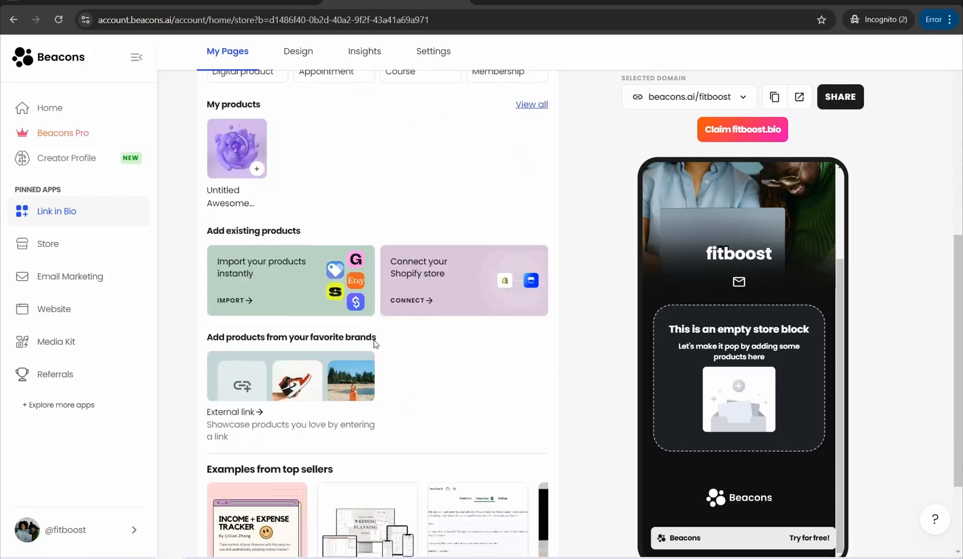
scroll(317, 387, "up", 7)
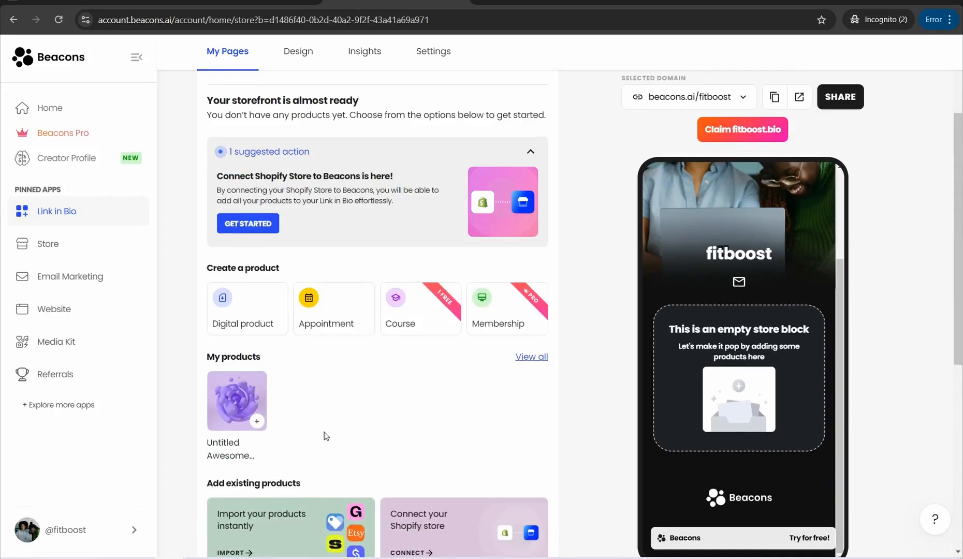
scroll(325, 432, "up", 2)
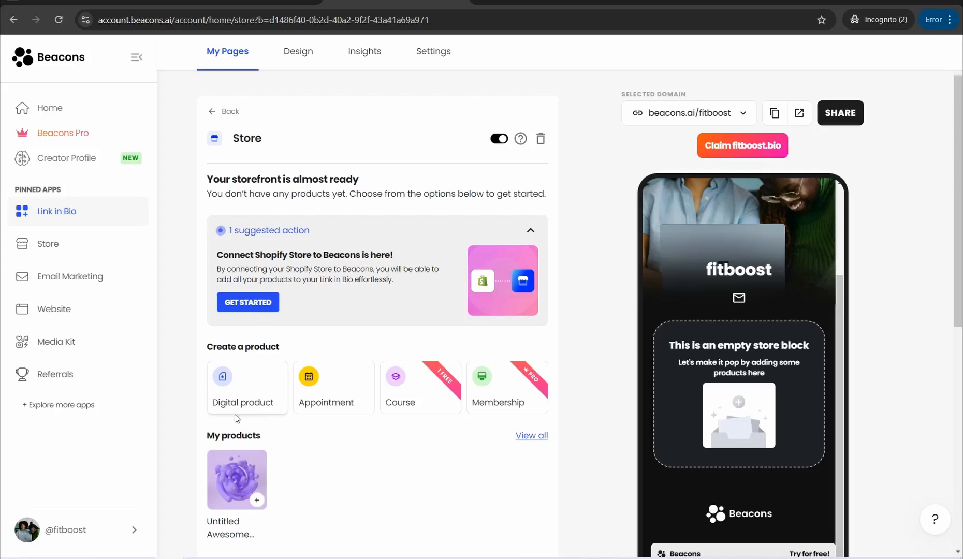
left_click(231, 389)
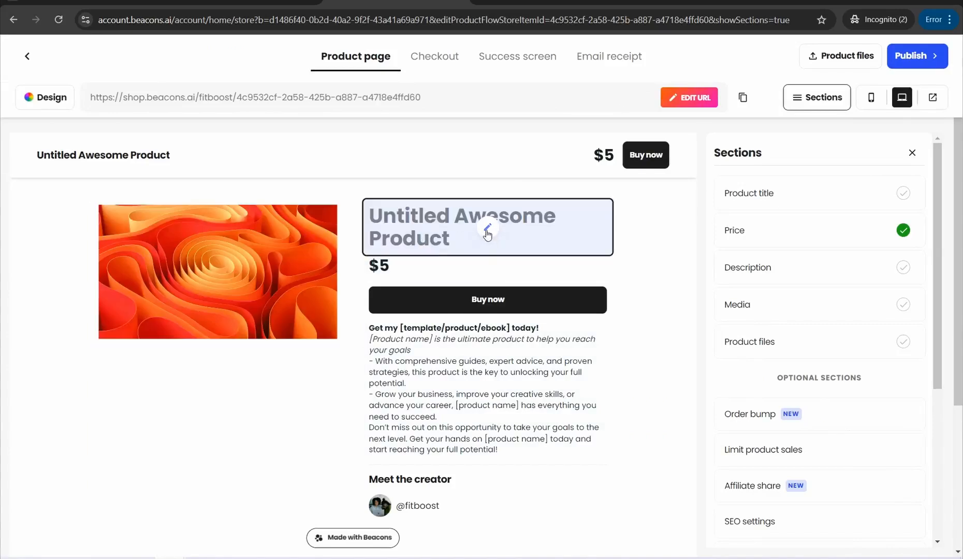
Step: View the product title setting, try Pay what you want pricing, and set the product's pricing to Mark as on sale
left_click(487, 233)
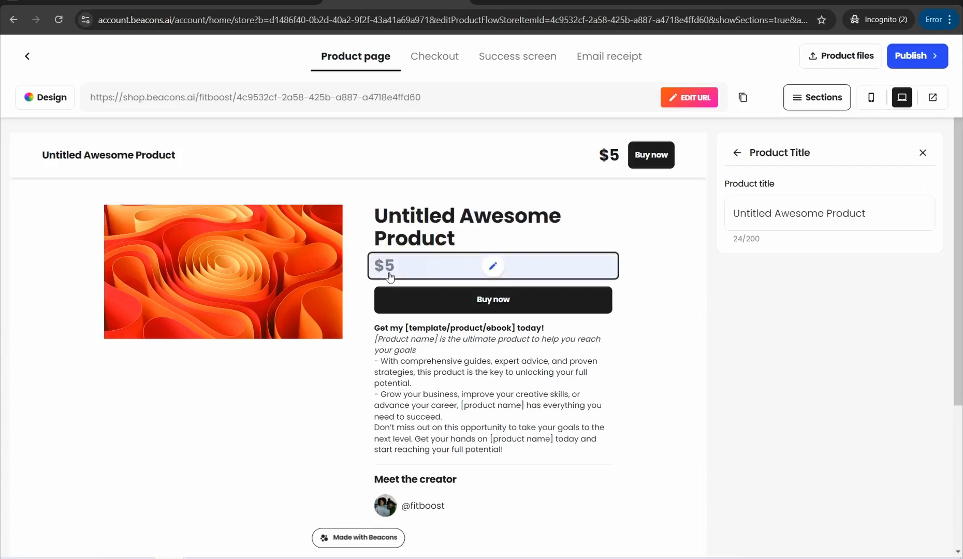
left_click(414, 268)
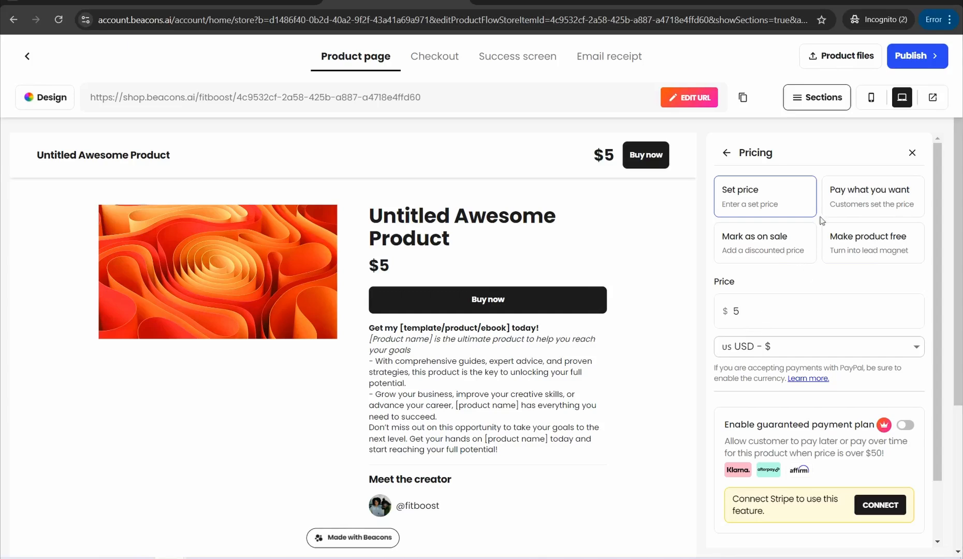
left_click(862, 200)
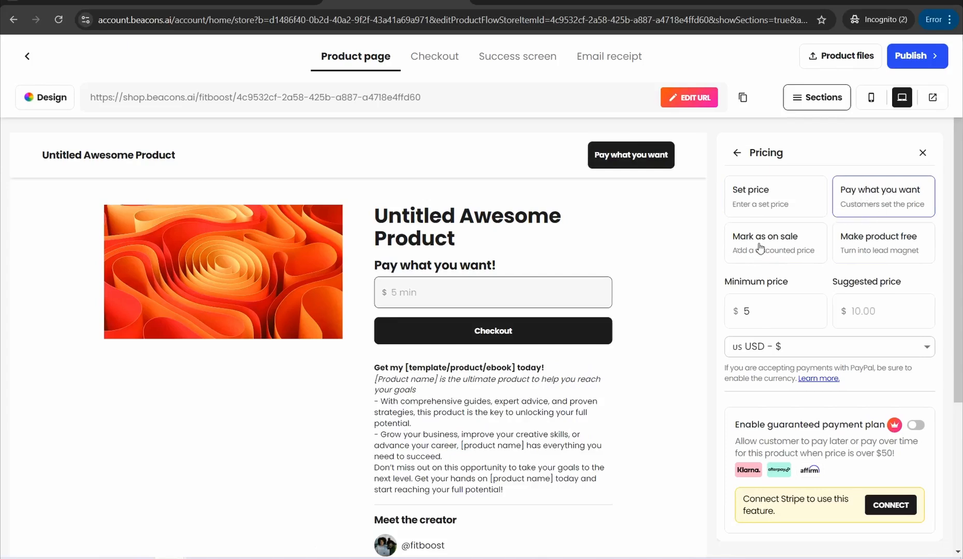
left_click(738, 254)
scroll(753, 259, "down", 1)
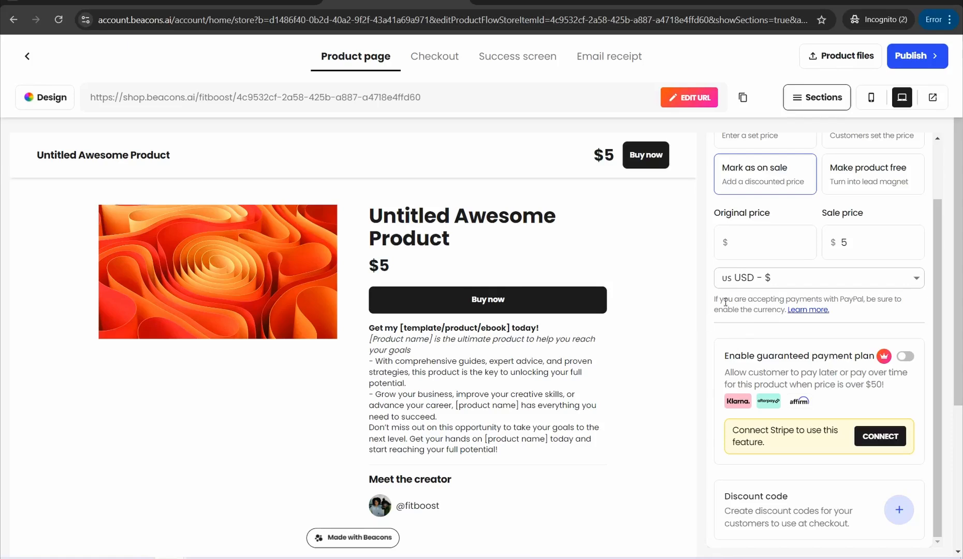
scroll(803, 242, "up", 2)
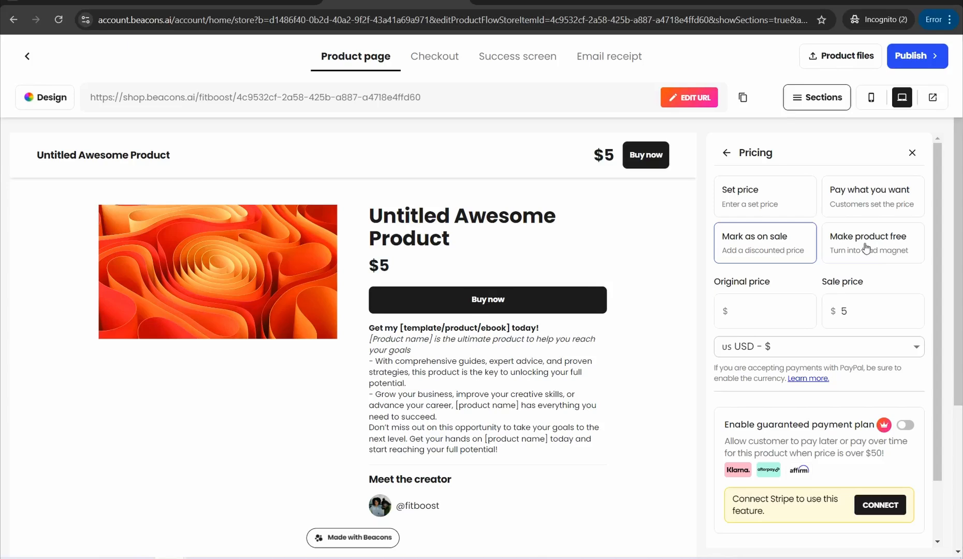
Step: Open the discount code form in the pricing settings to view its fields, and return to the sections list
scroll(795, 263, "down", 2)
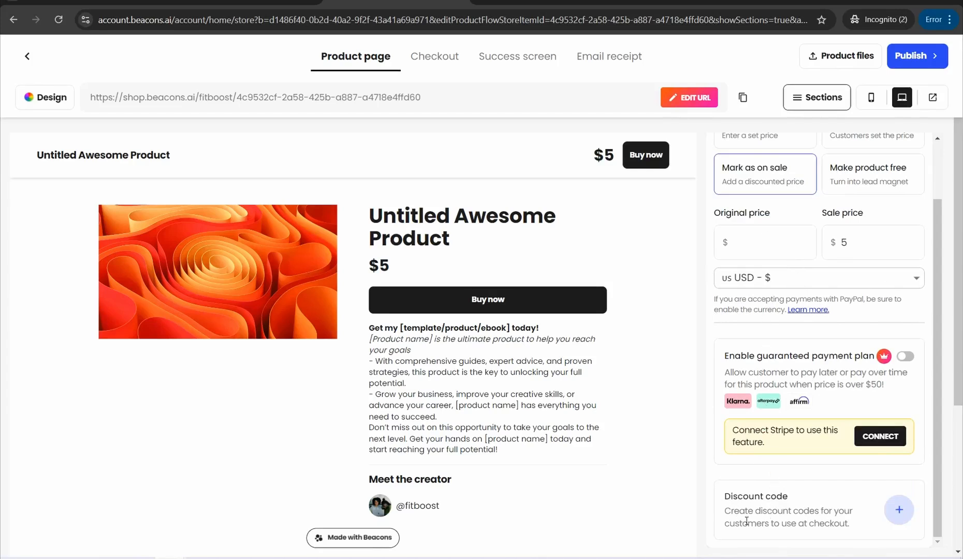
left_click(900, 512)
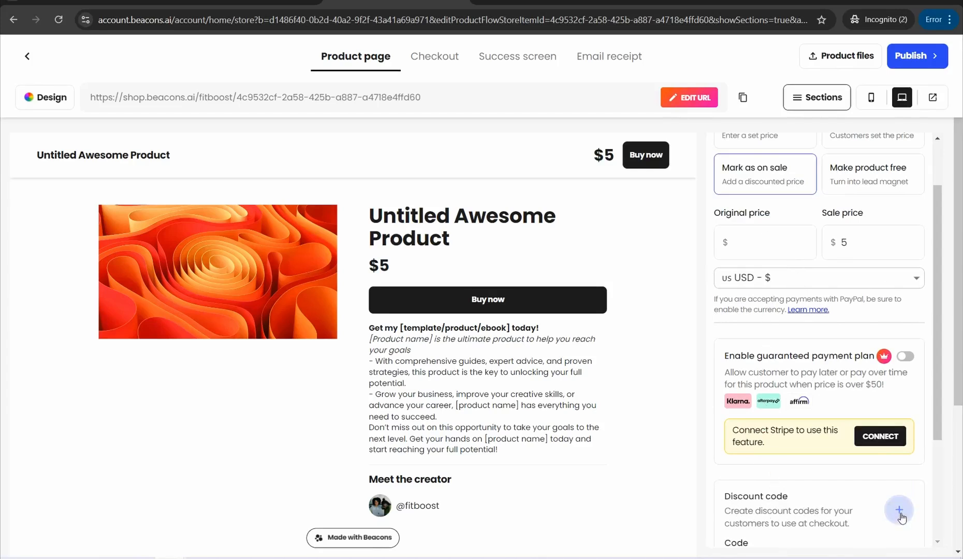
scroll(898, 513, "down", 2)
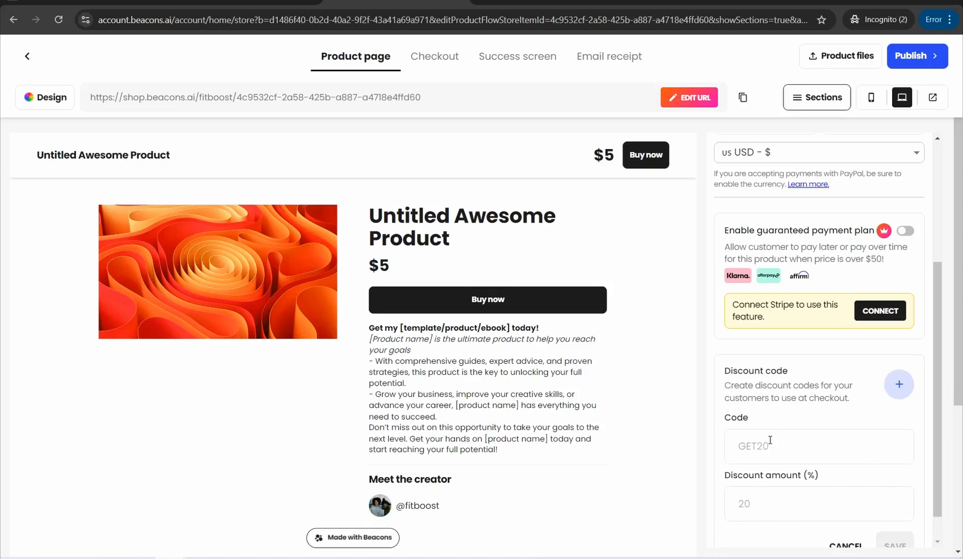
scroll(770, 440, "up", 4)
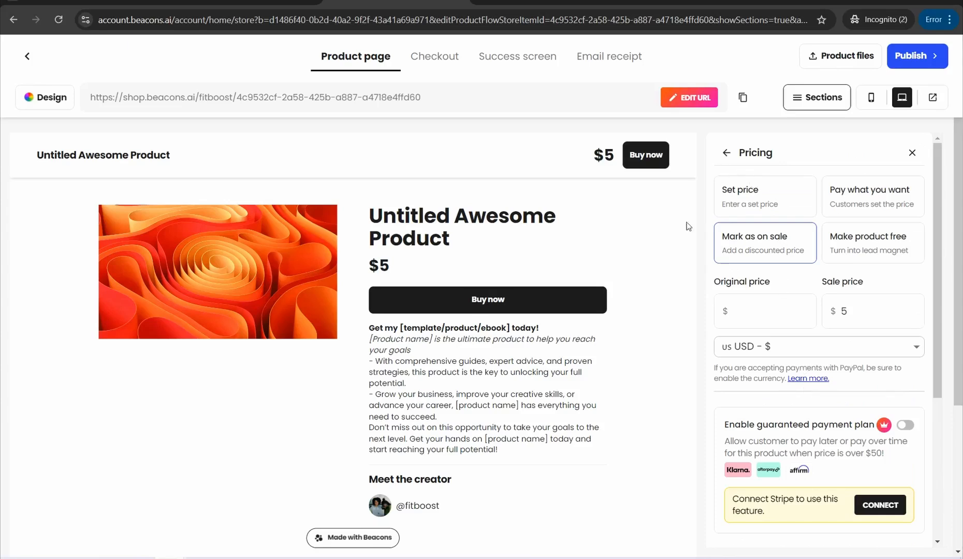
left_click(727, 156)
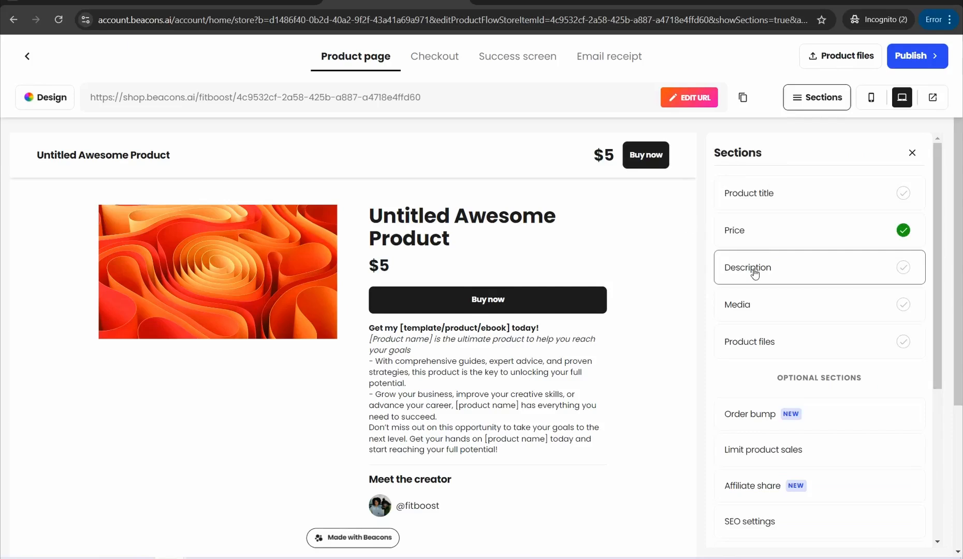
Step: Examine the product's Description section and its page preview, and return to the sections list
left_click(755, 268)
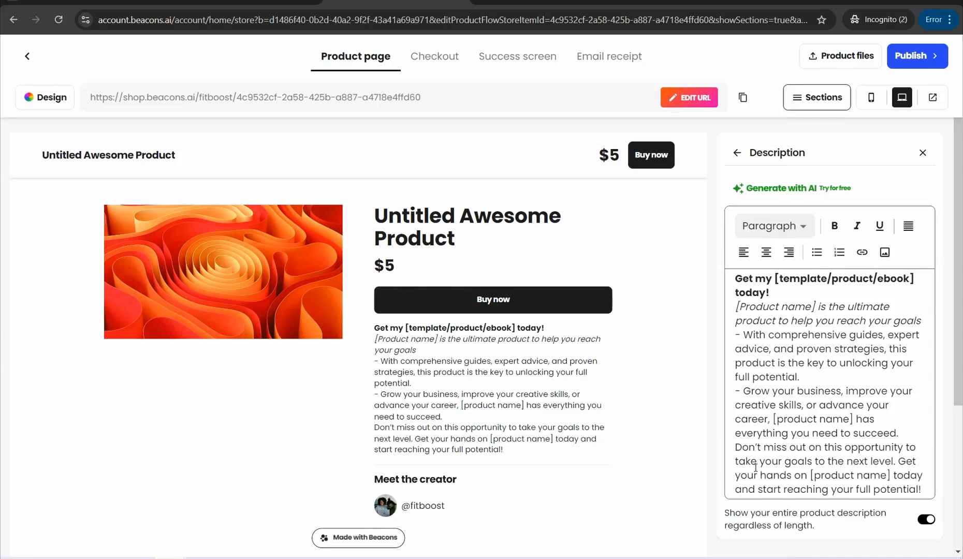
scroll(759, 456, "down", 3)
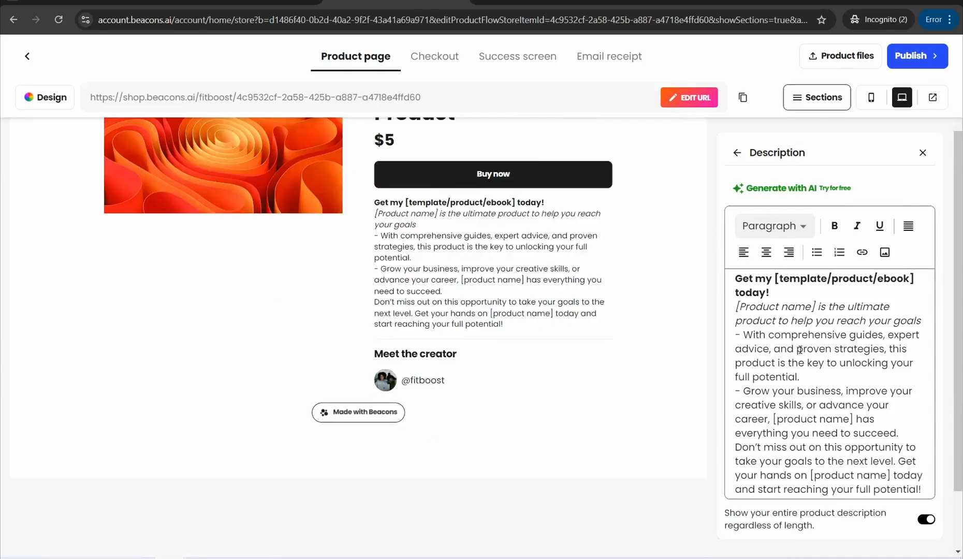
scroll(800, 350, "up", 3)
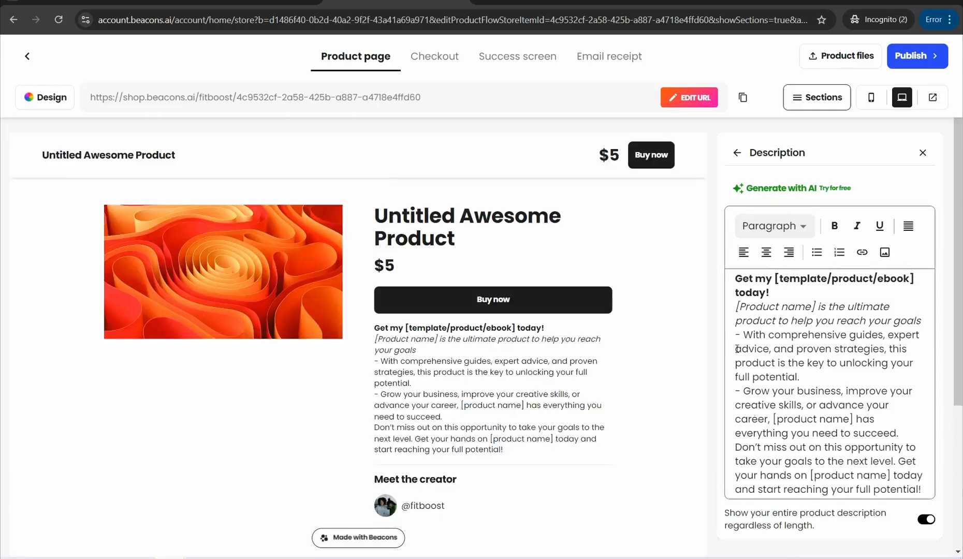
left_click(739, 157)
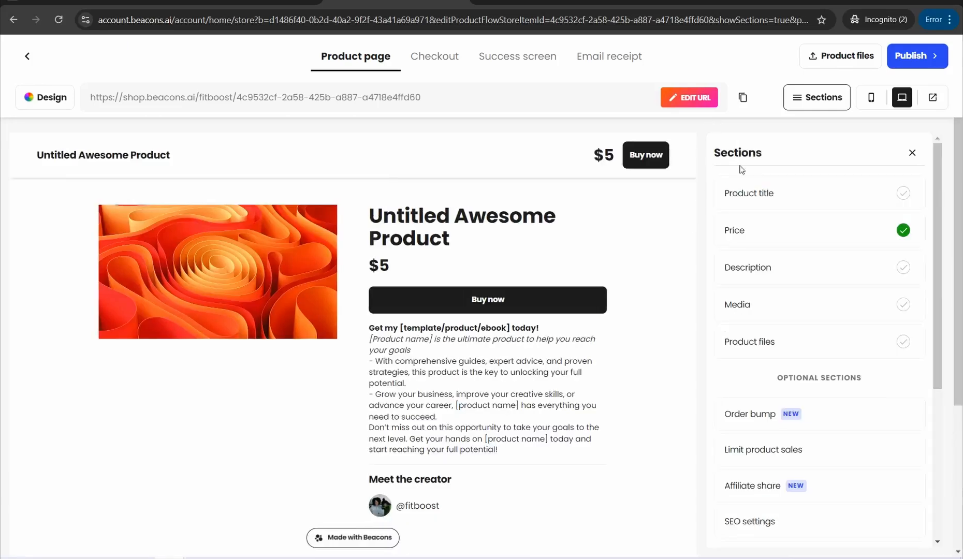
Step: Check the product's Media and Product Files sections for the options to add images, videos, files or links
left_click(753, 310)
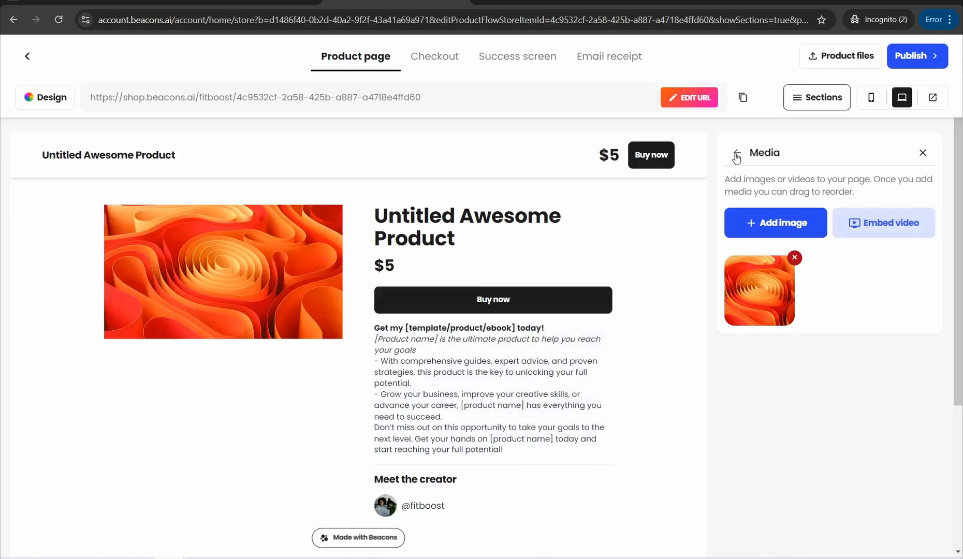
left_click(737, 154)
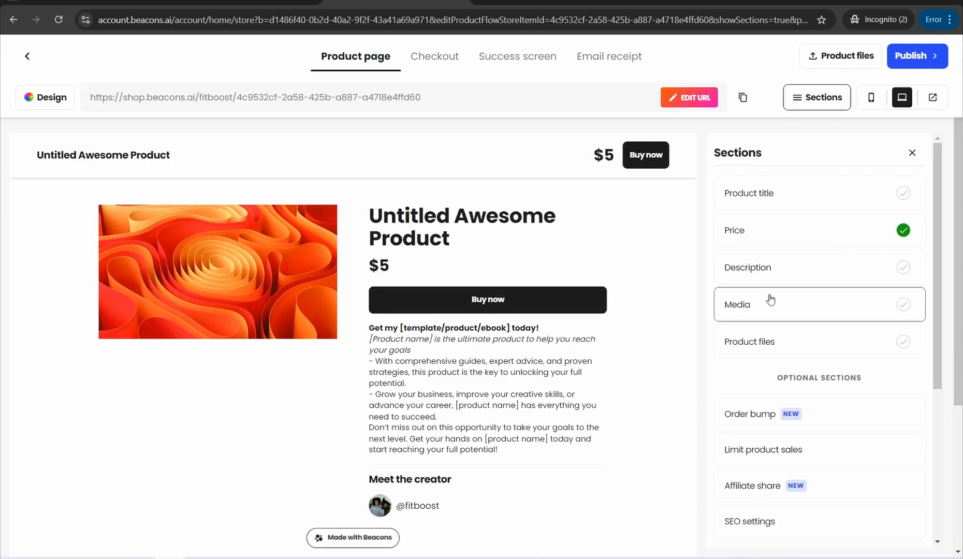
left_click(770, 345)
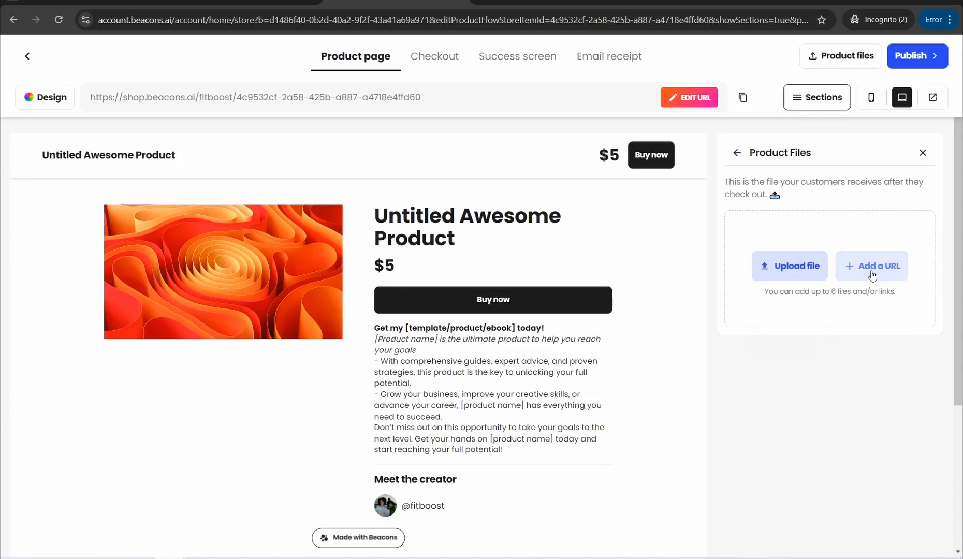
left_click(736, 152)
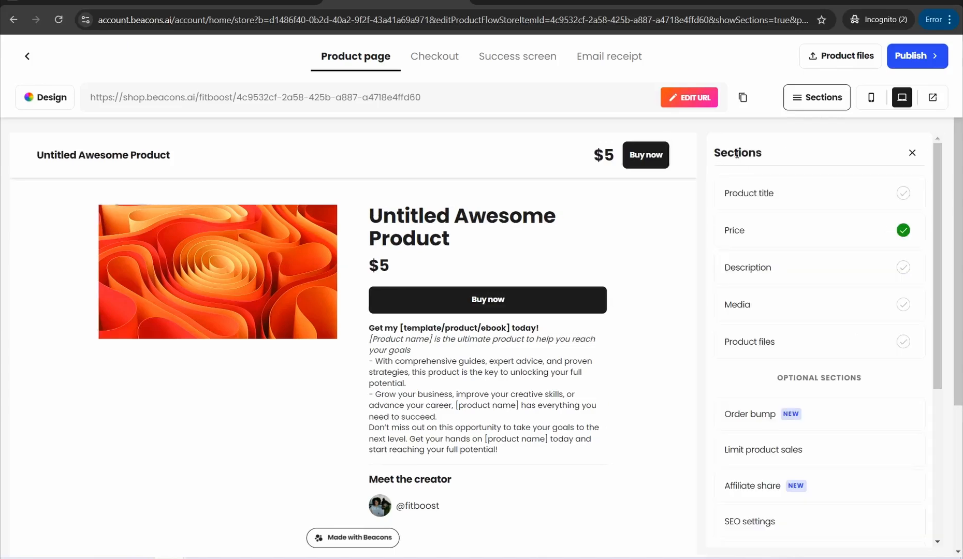
Step: Examine the product's optional Order bump, Affiliate share and SEO settings sections, returning to the sections list each time
scroll(748, 406, "down", 2)
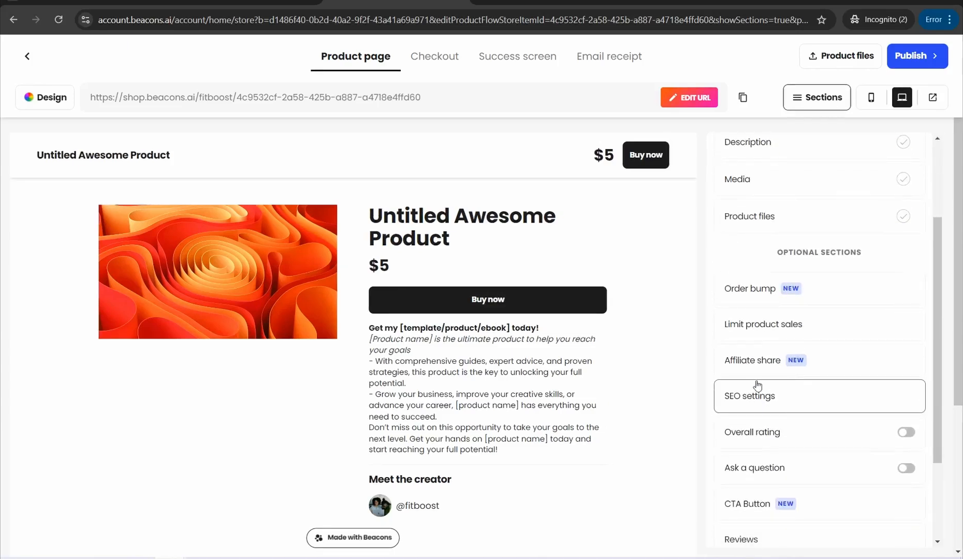
left_click(757, 291)
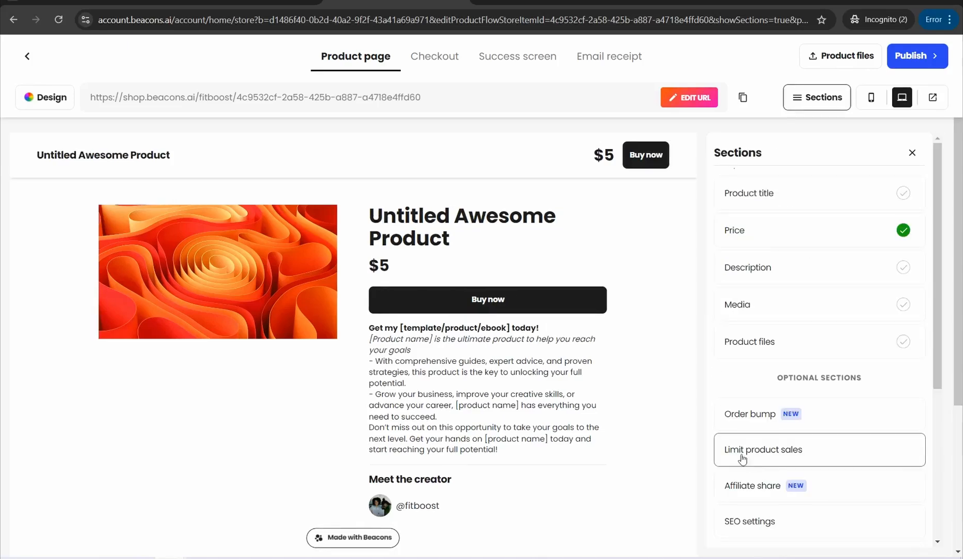
scroll(743, 458, "down", 3)
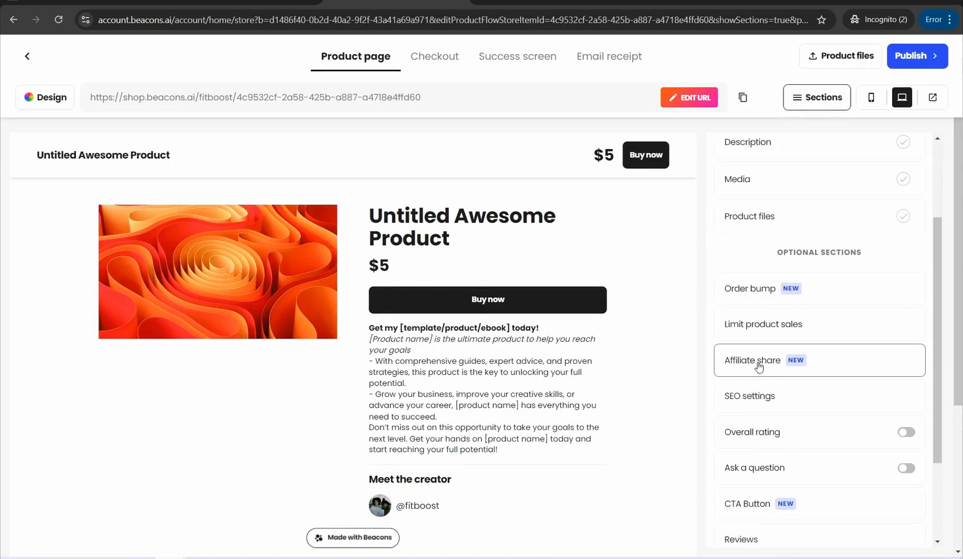
left_click(752, 367)
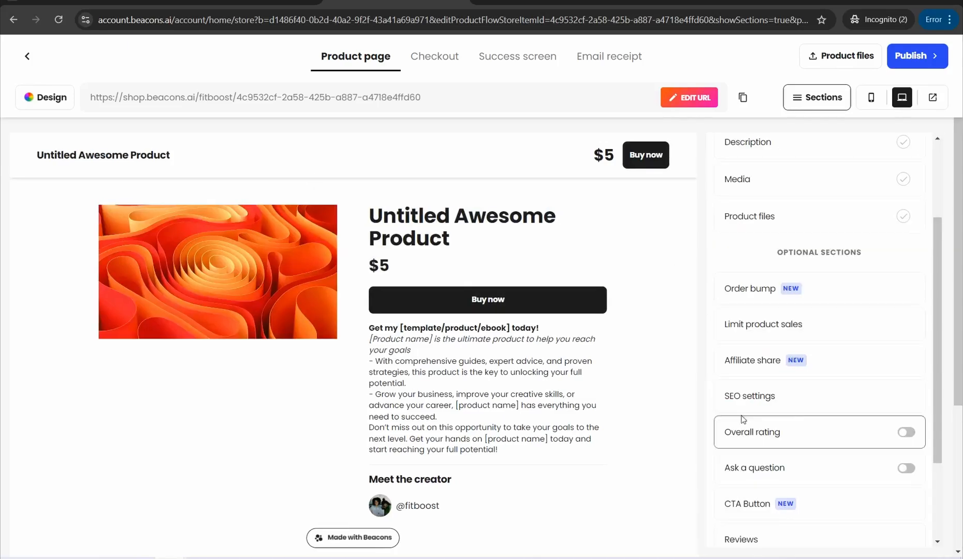
left_click(743, 399)
left_click(734, 153)
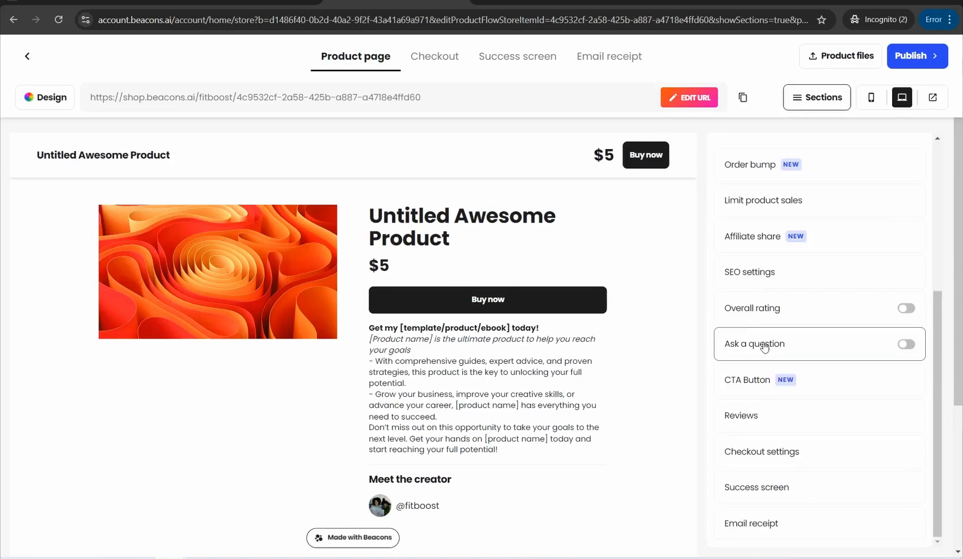
Step: Review the remaining optional sections and the page preview, and return to the store's product list, dismissing the product promotion dialog
scroll(761, 368, "down", 1)
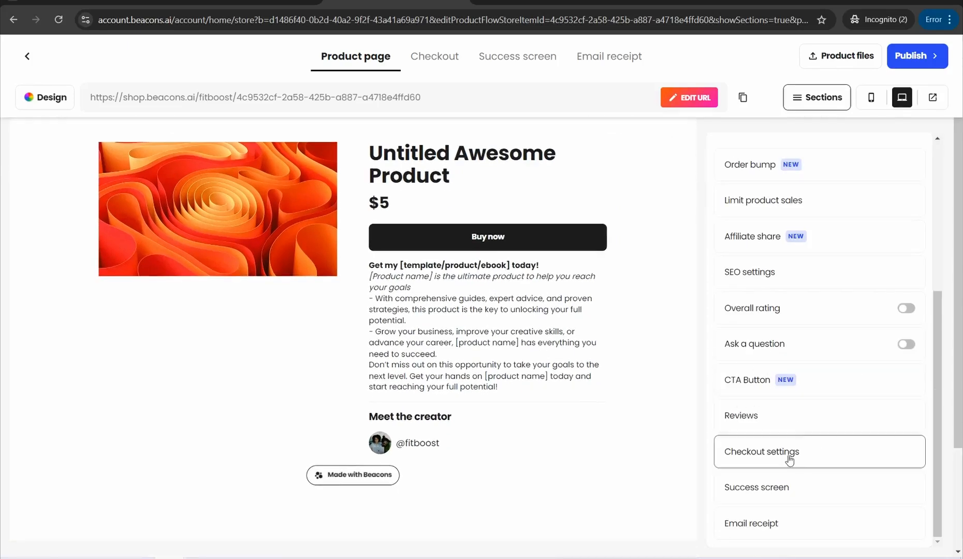
scroll(792, 461, "up", 3)
scroll(793, 460, "down", 5)
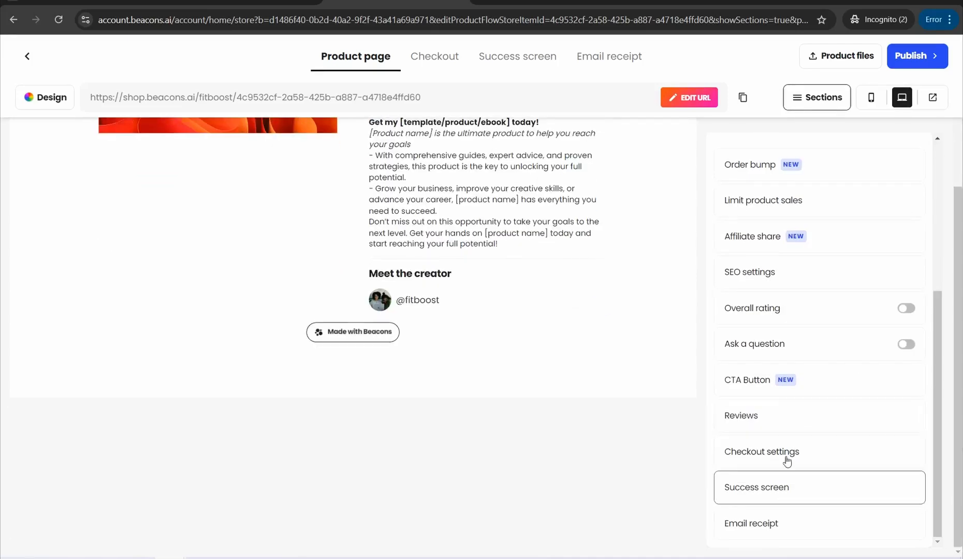
scroll(477, 427, "up", 2)
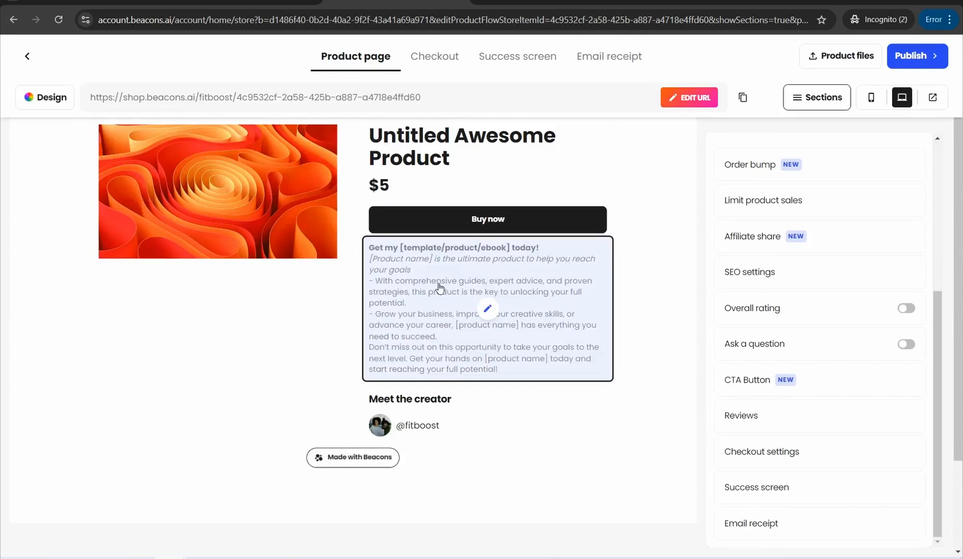
scroll(459, 286, "up", 2)
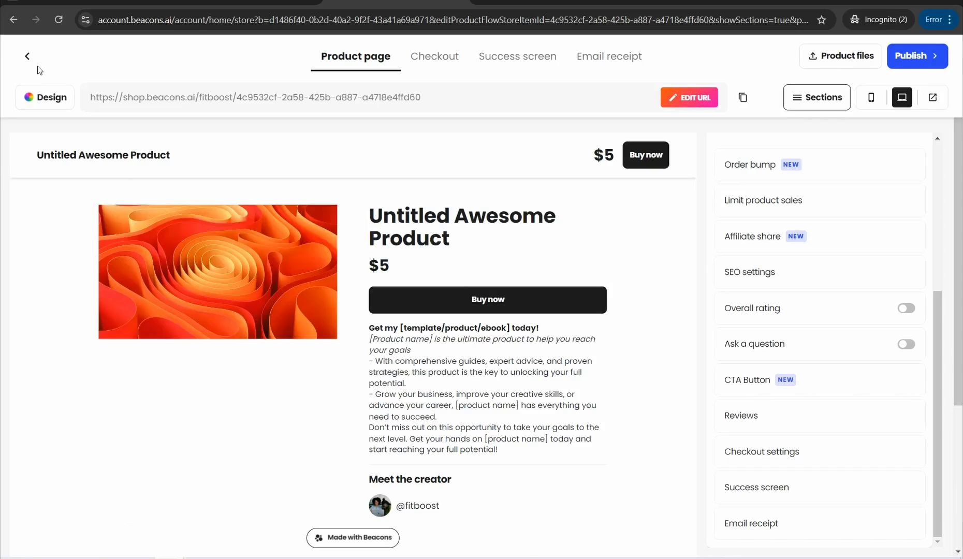
left_click(28, 58)
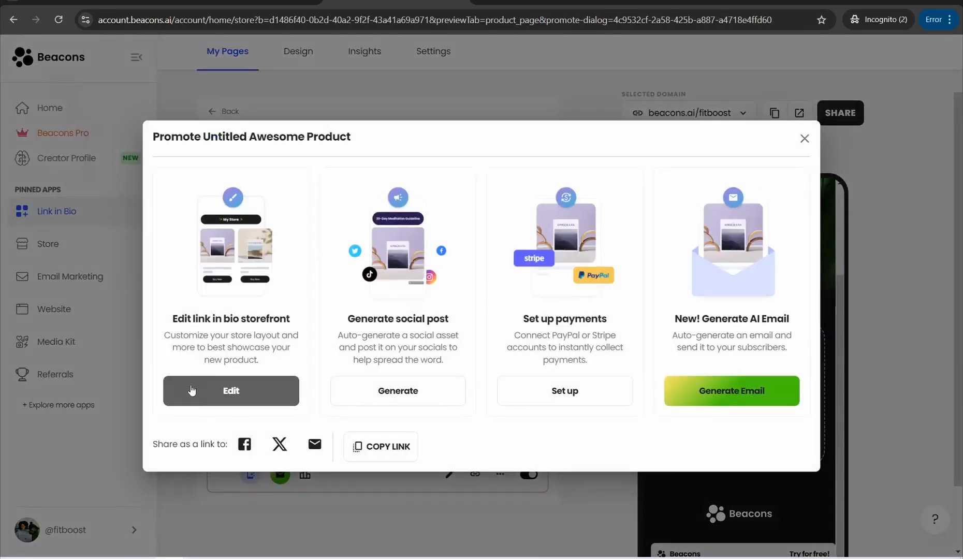
left_click(804, 139)
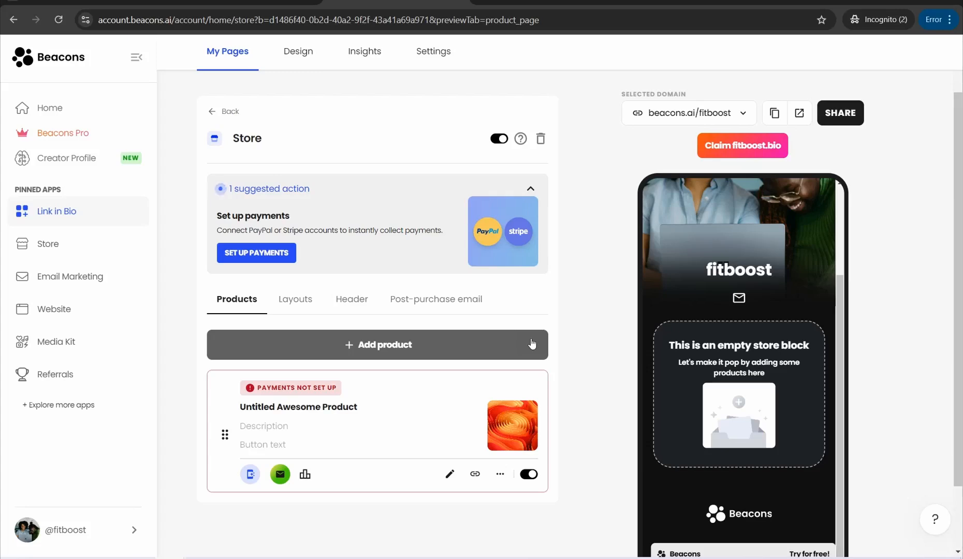
Step: Switch to the checklist.gg site, read its introduction and benefits, and get started with the free app
key("ctrl+Tab")
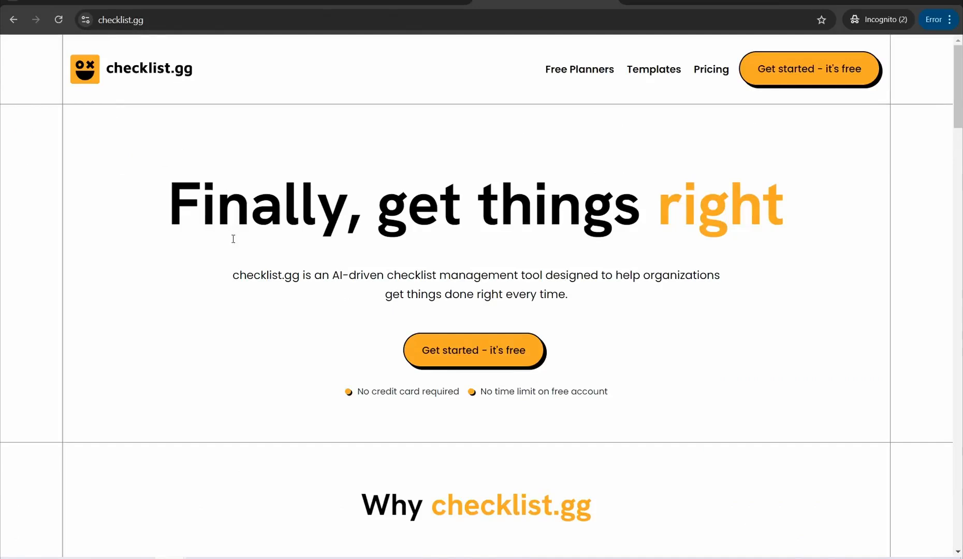
scroll(234, 238, "down", 2)
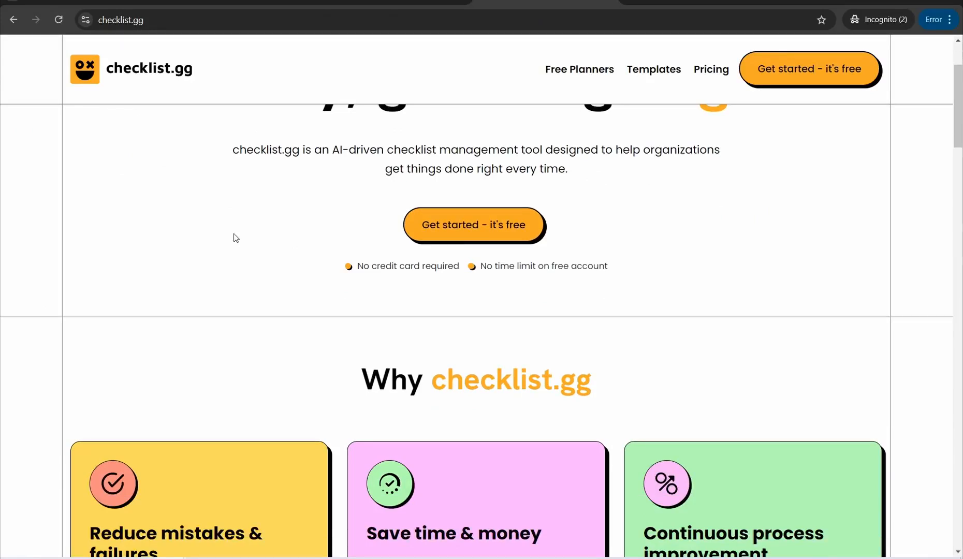
scroll(288, 253, "down", 6)
scroll(289, 257, "up", 3)
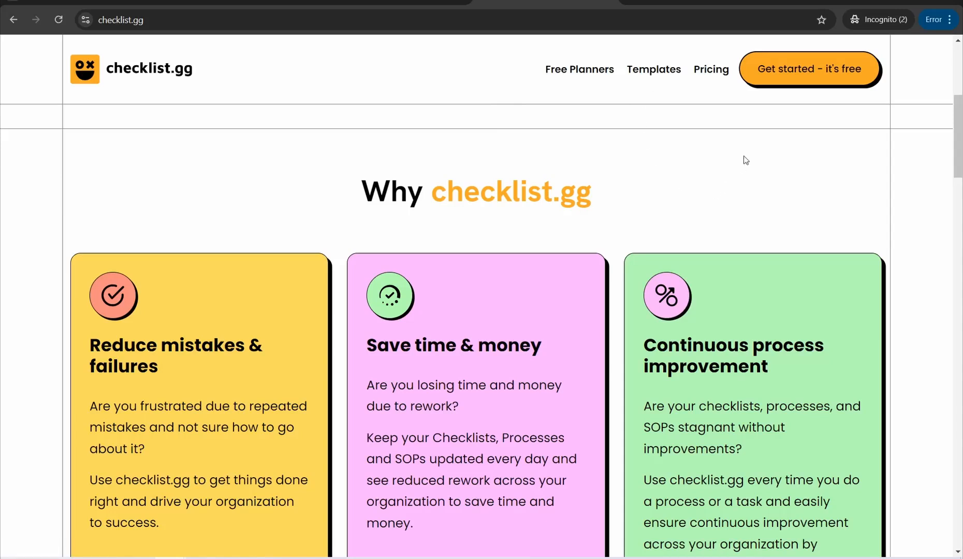
left_click(779, 78)
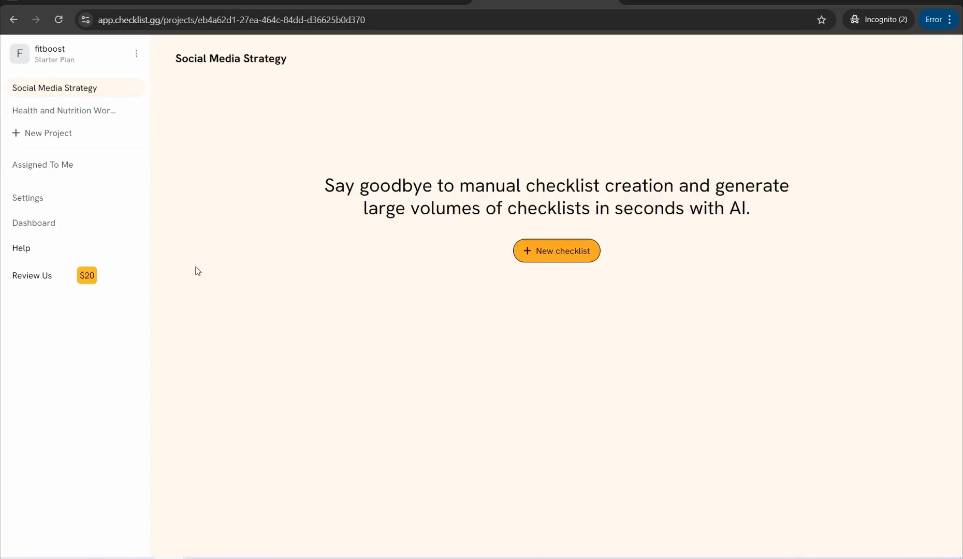
Step: Generate a new AI checklist in the Social Media Strategy project from a prompt on how to grow faster and better on Pinterest
left_click(549, 257)
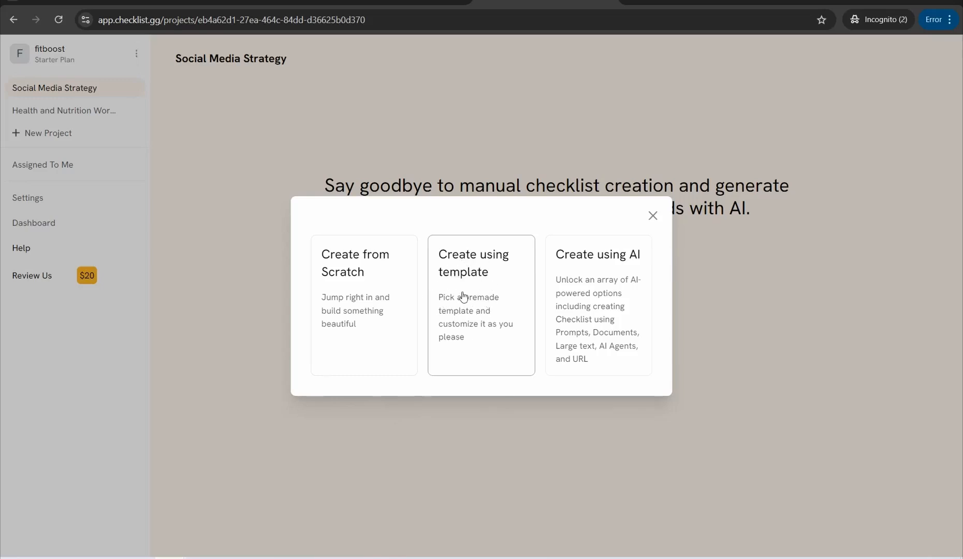
left_click(600, 295)
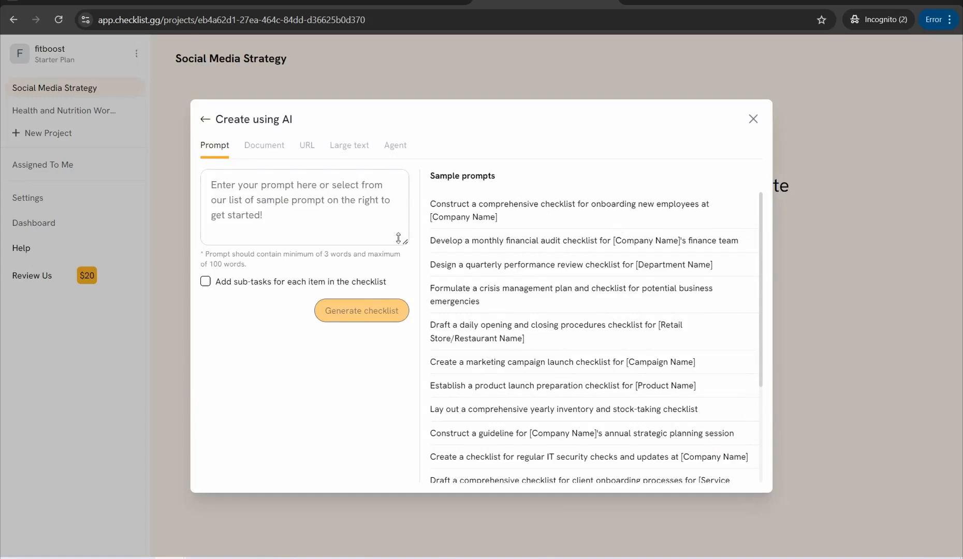
left_click(225, 189)
type("how ")
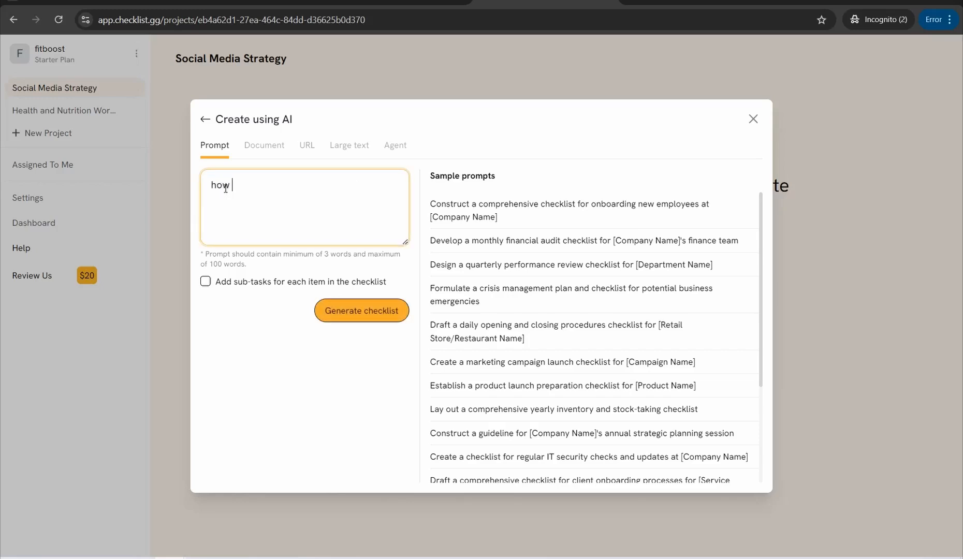
type("to grow faster and better on ")
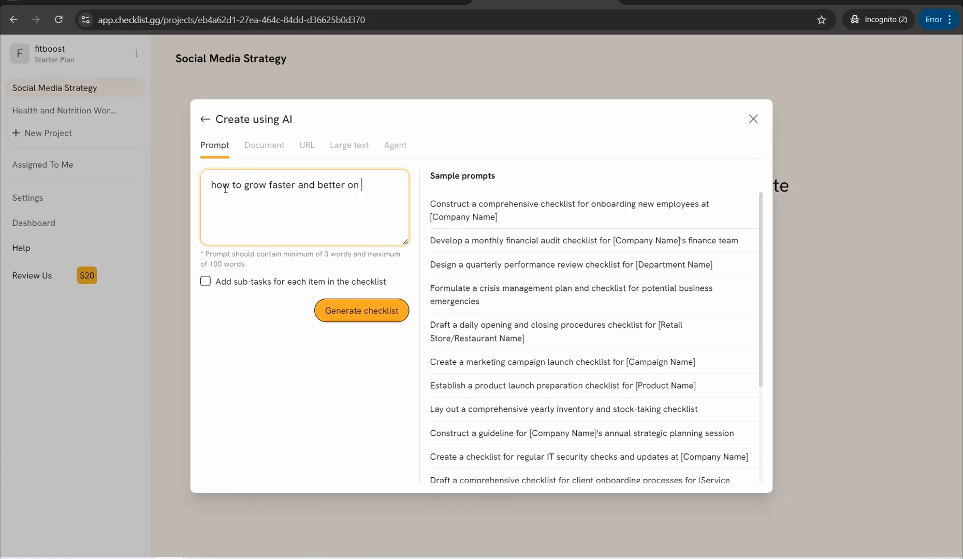
type("pi")
left_click(339, 317)
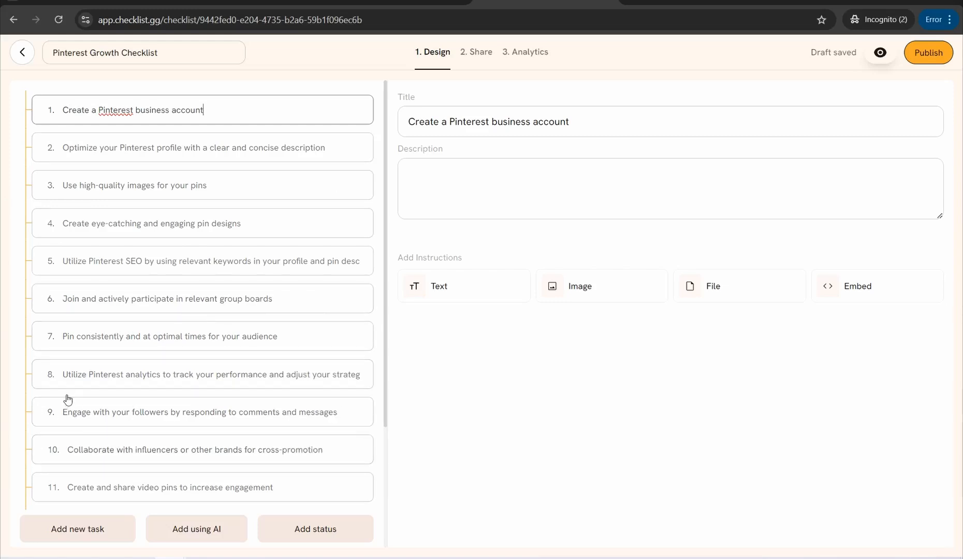
Step: Review the generated Pinterest Growth Checklist tasks, and read through the whole checklist in its preview
scroll(103, 404, "down", 3)
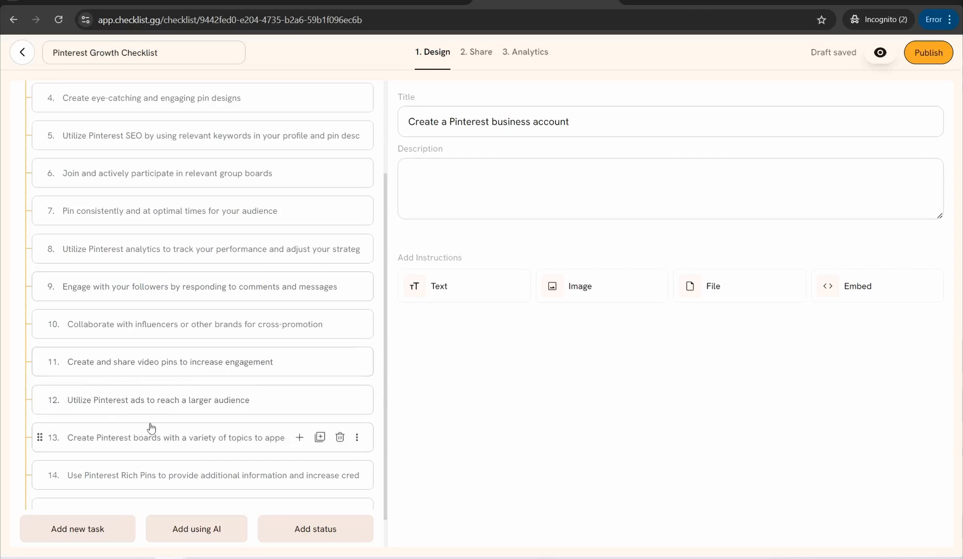
scroll(155, 409, "down", 1)
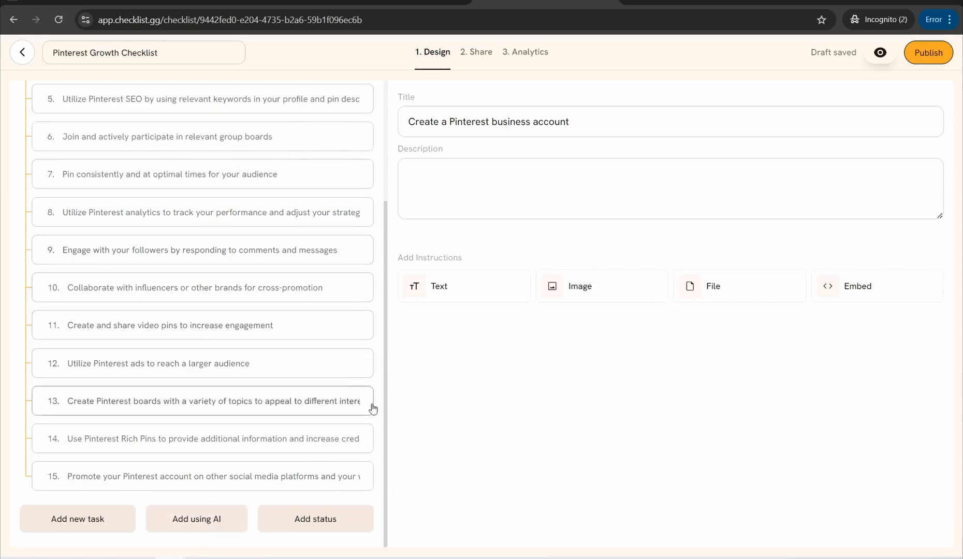
left_click(881, 52)
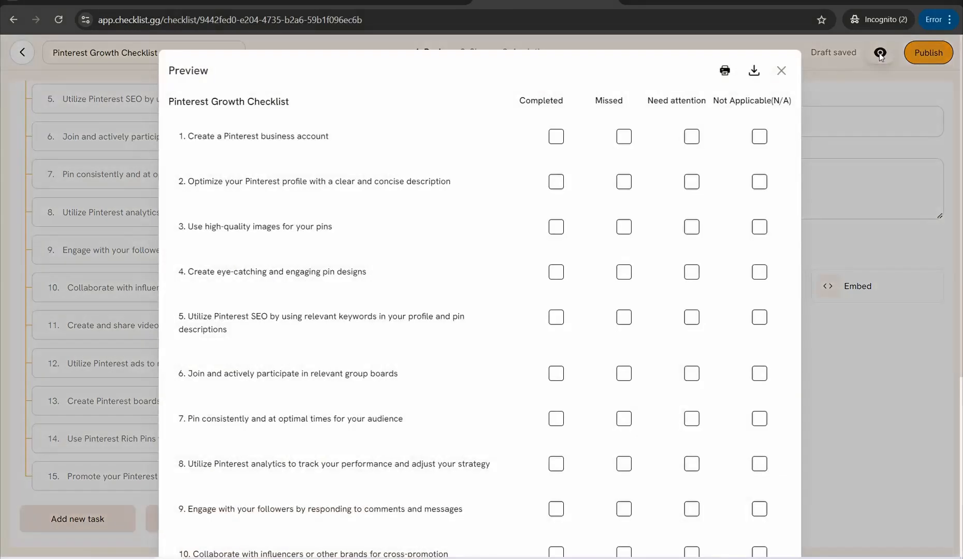
scroll(339, 288, "down", 5)
scroll(338, 288, "up", 5)
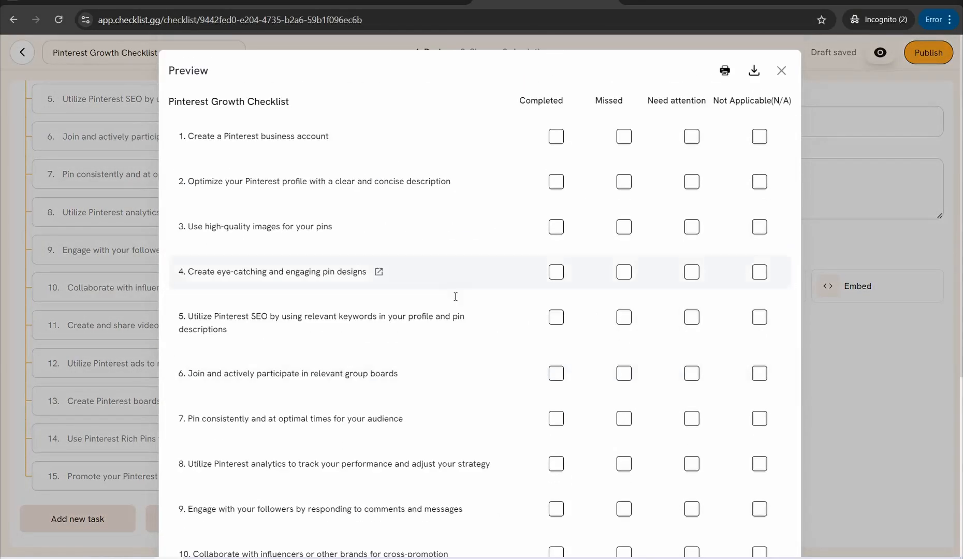
scroll(414, 427, "down", 6)
scroll(414, 428, "up", 5)
scroll(414, 428, "down", 5)
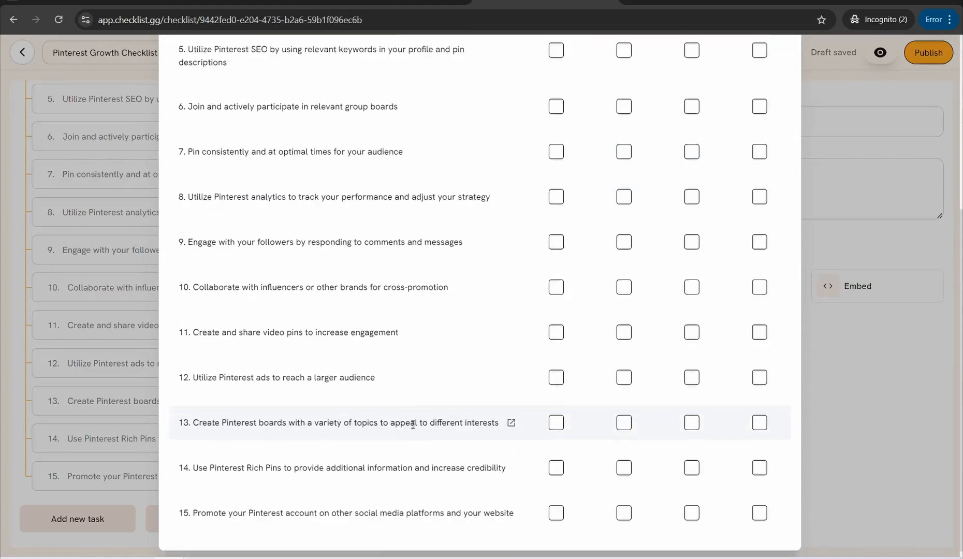
scroll(415, 429, "up", 5)
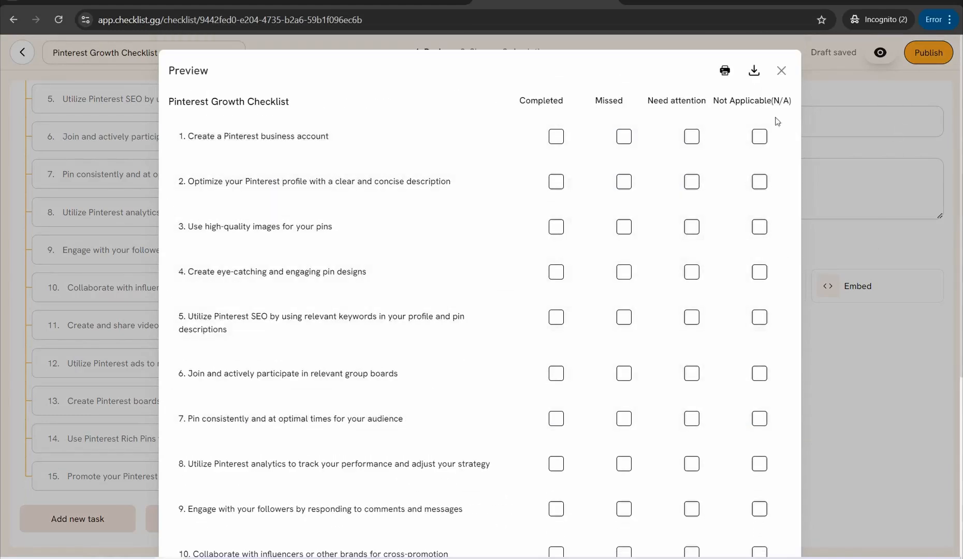
Step: Open the printable PDF of the Pinterest Growth Checklist and check its page layout
left_click(725, 73)
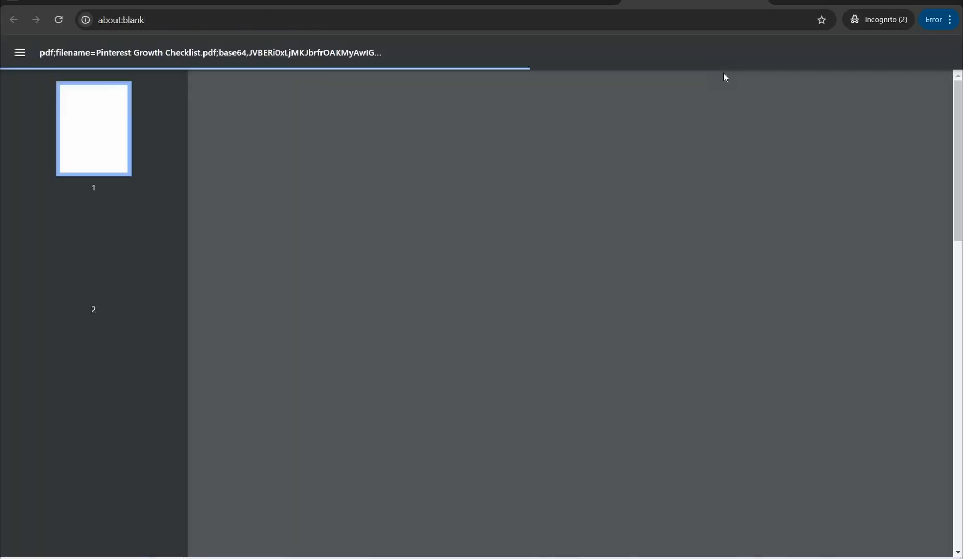
scroll(502, 253, "down", 15)
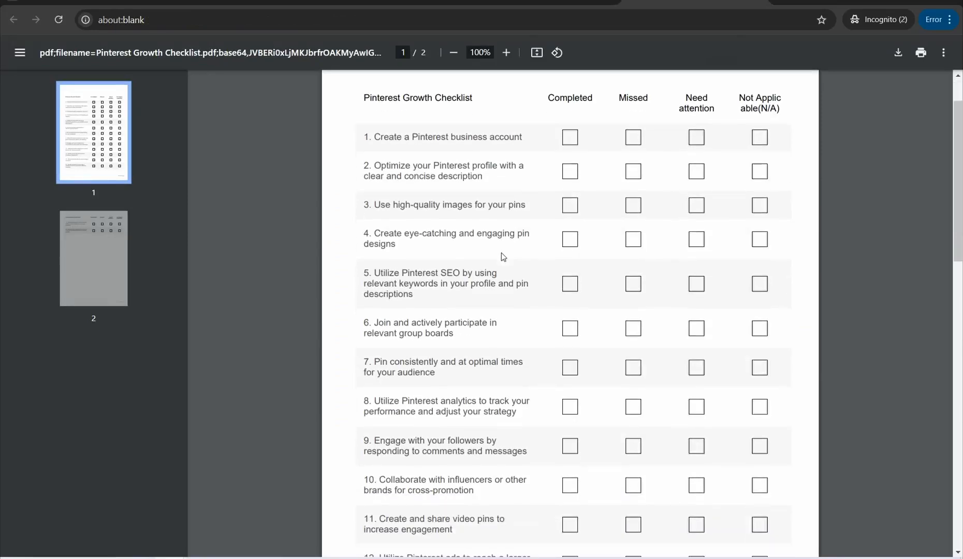
scroll(466, 331, "up", 20)
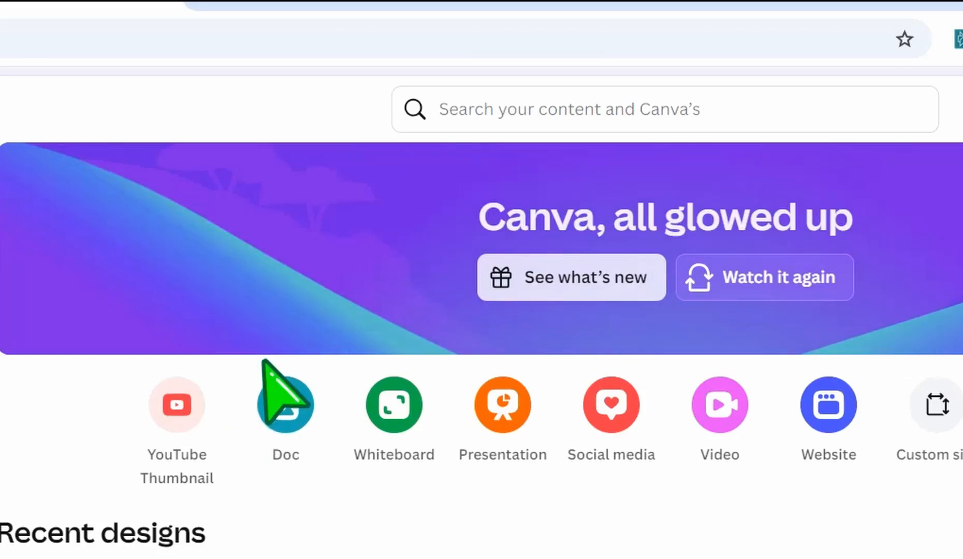
Step: Switch to Canva, search its content for "PLANNERS", and browse the planner templates
left_click(510, 116)
type("PLANNERS")
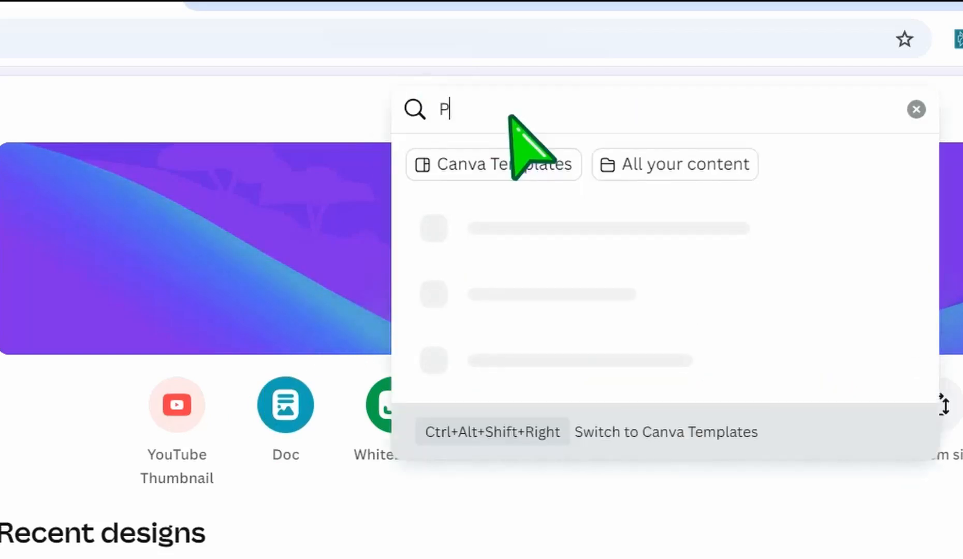
key("Return")
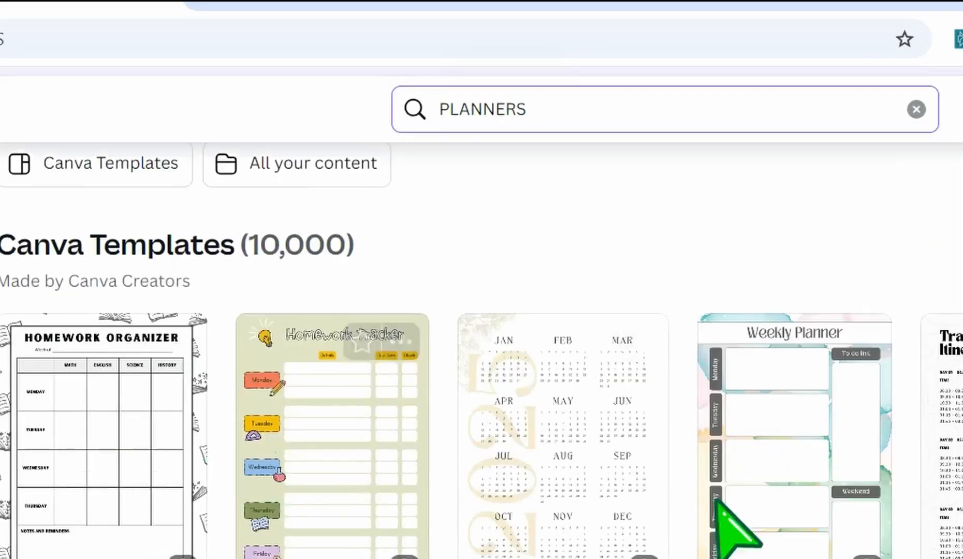
scroll(490, 516, "down", 8)
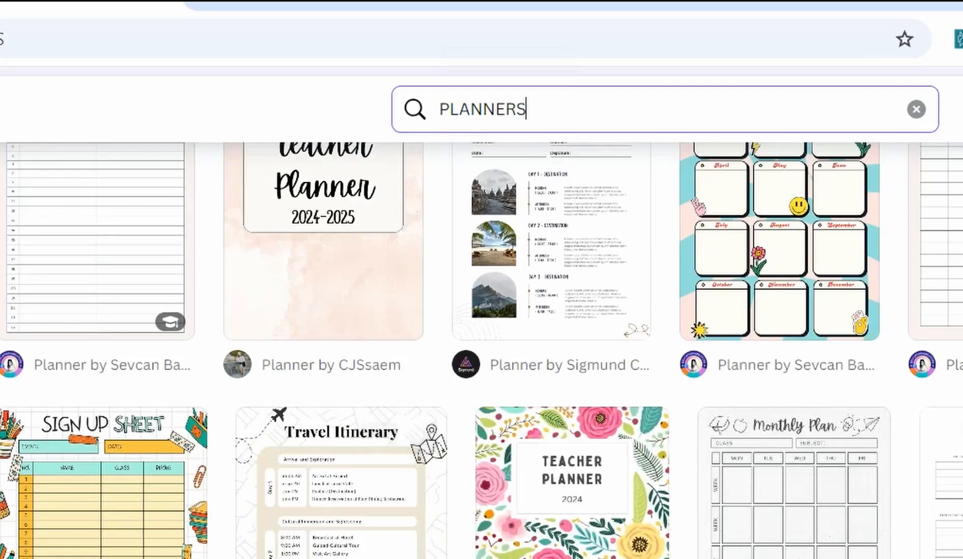
scroll(337, 517, "down", 5)
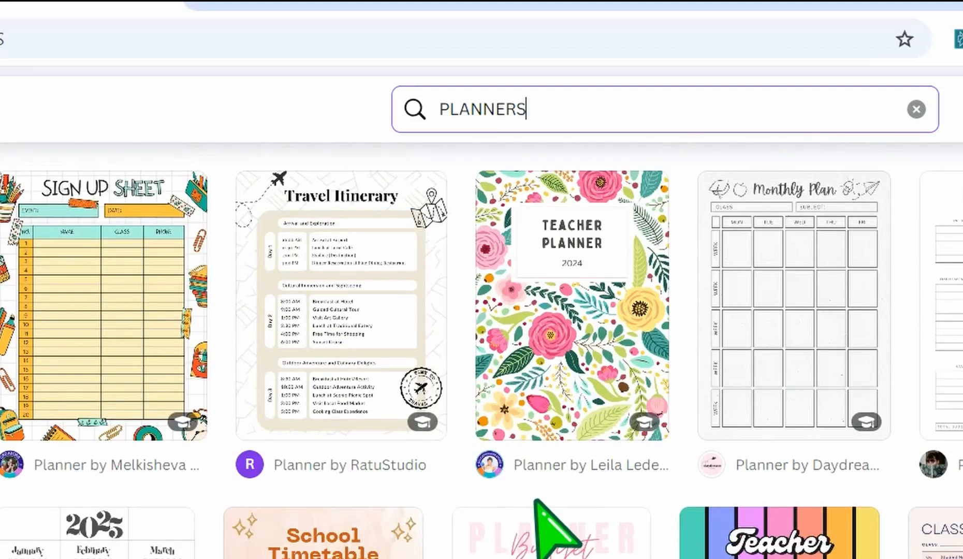
scroll(537, 501, "down", 15)
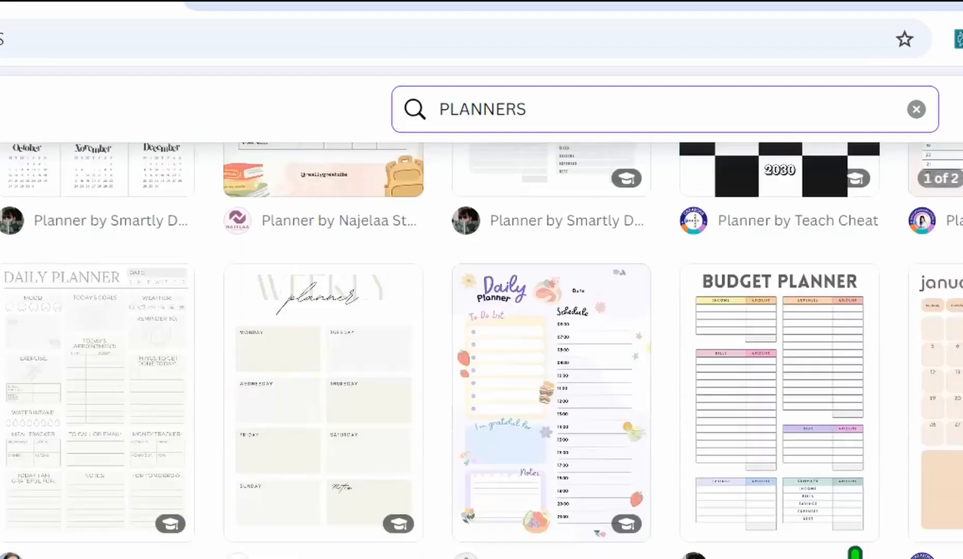
scroll(481, 538, "down", 5)
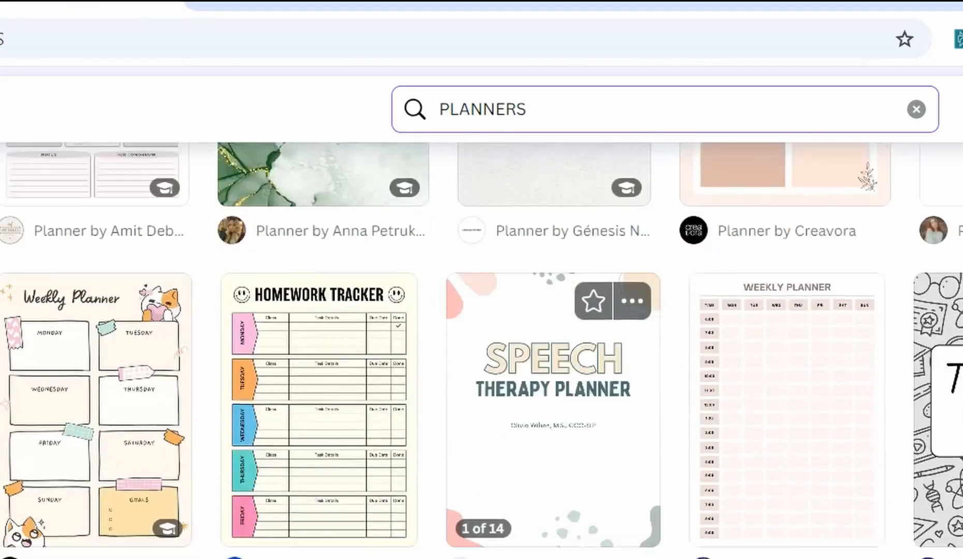
Step: Look through further planner template designs in the Canva results for product ideas
scroll(482, 350, "down", 5)
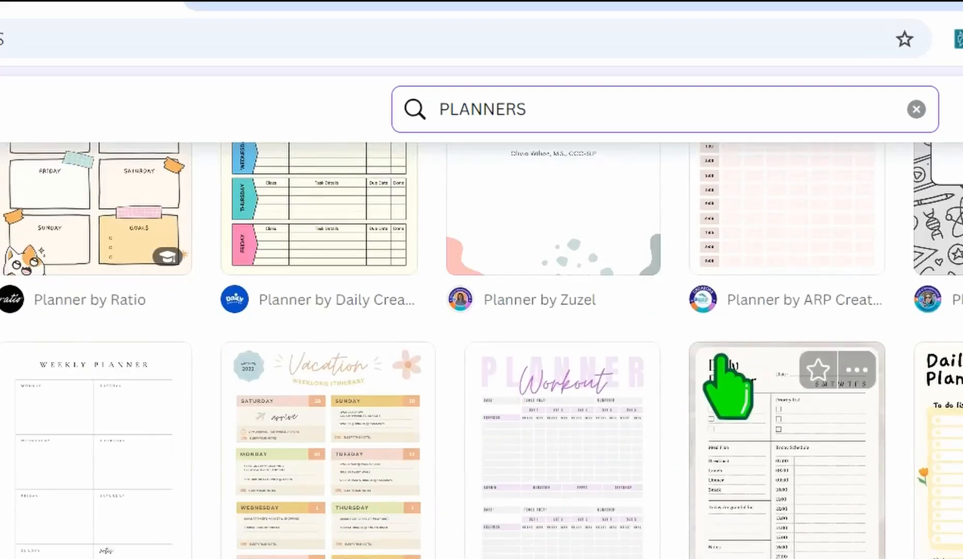
scroll(549, 549, "down", 4)
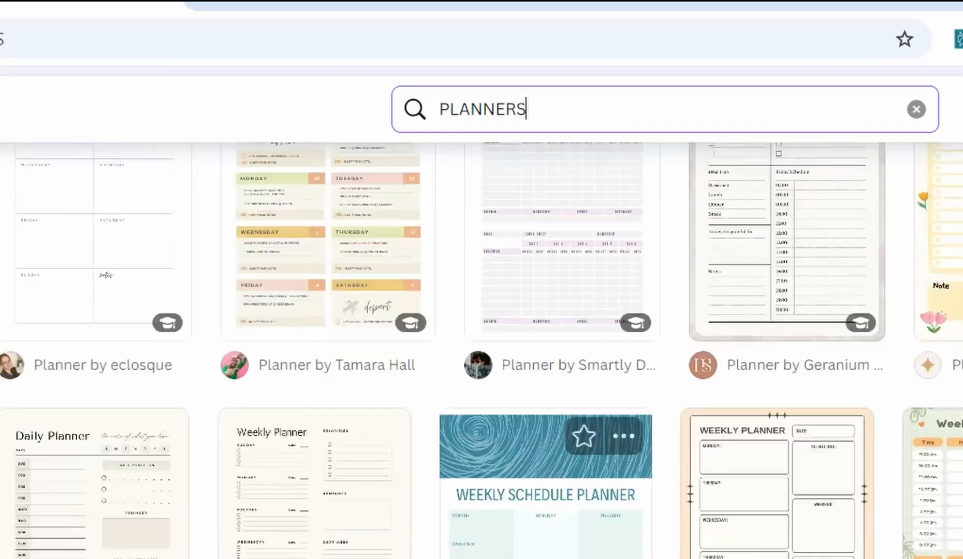
scroll(549, 549, "up", 4)
scroll(549, 518, "down", 4)
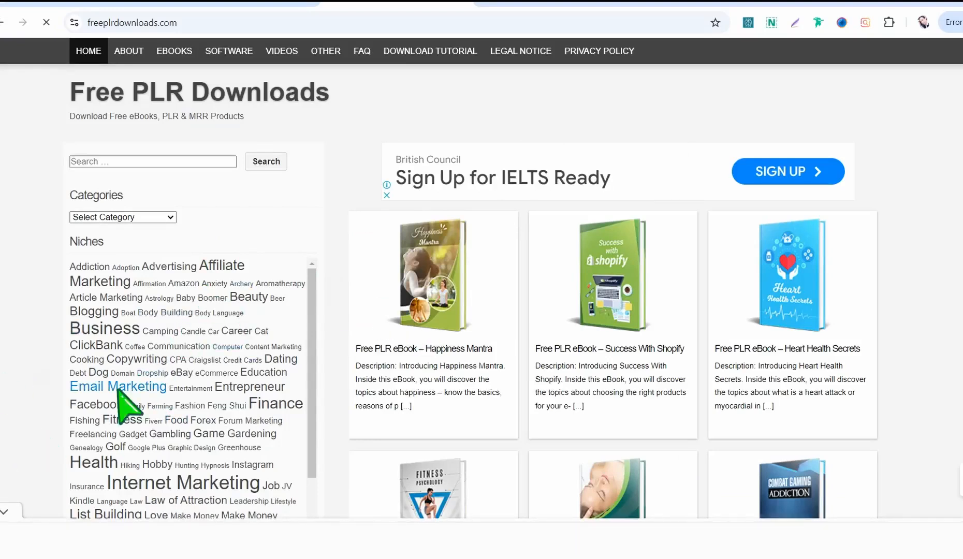
Step: Switch to the Free PLR Downloads website, look over its niches, and open the Finance niche
scroll(187, 399, "down", 2)
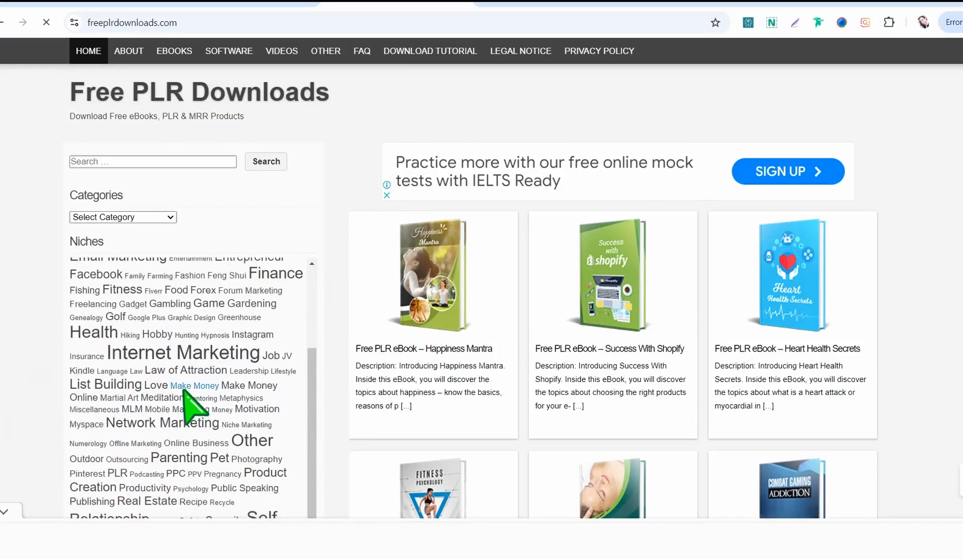
scroll(173, 400, "up", 1)
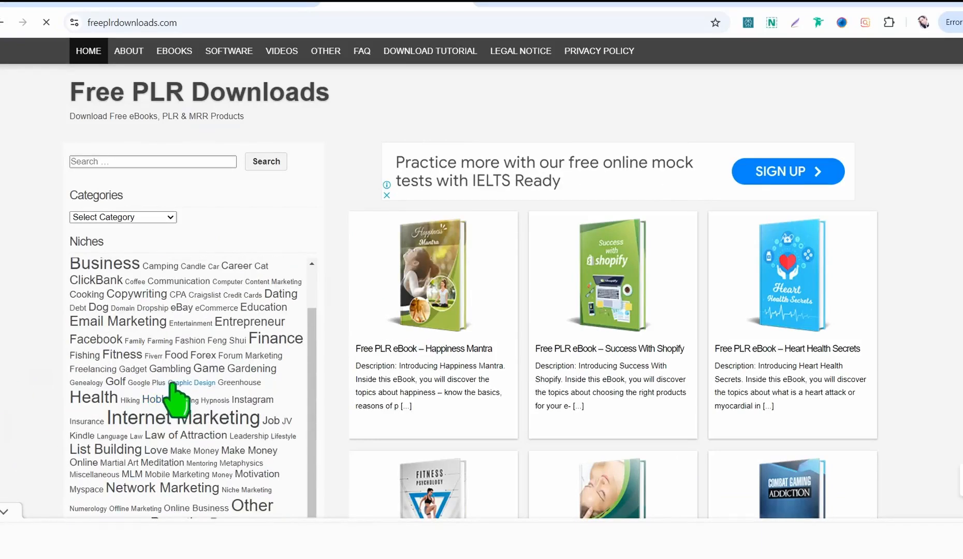
left_click(276, 339)
Step: Open the "Empowered True Wealth" MRR eBook from the Finance products and review its description, license details and download section
scroll(398, 391, "down", 2)
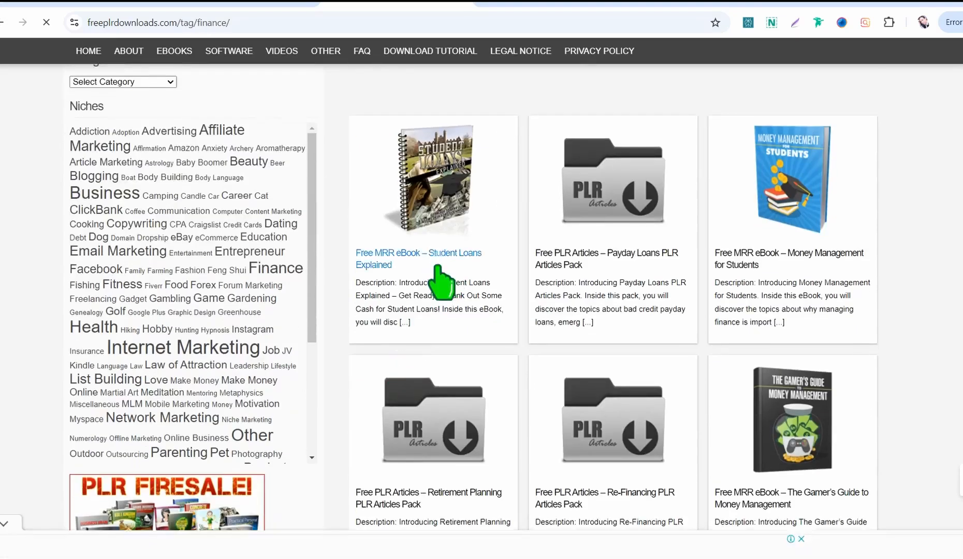
scroll(443, 290, "down", 5)
scroll(453, 230, "down", 2)
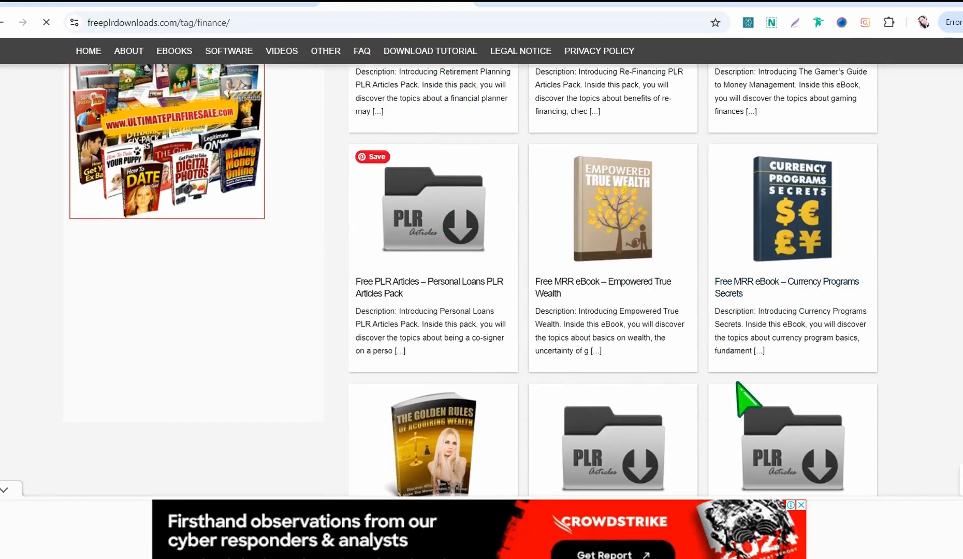
left_click(611, 276)
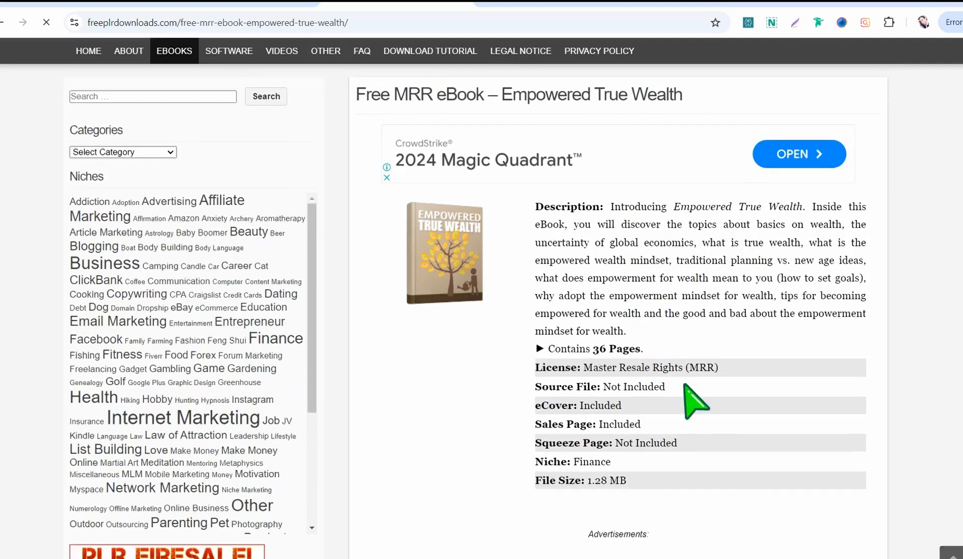
scroll(609, 399, "down", 10)
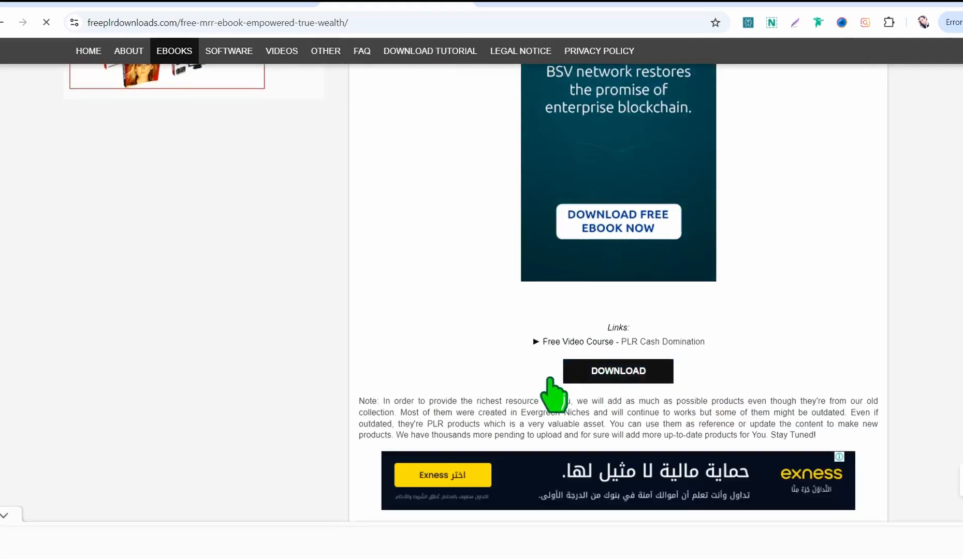
scroll(533, 333, "up", 10)
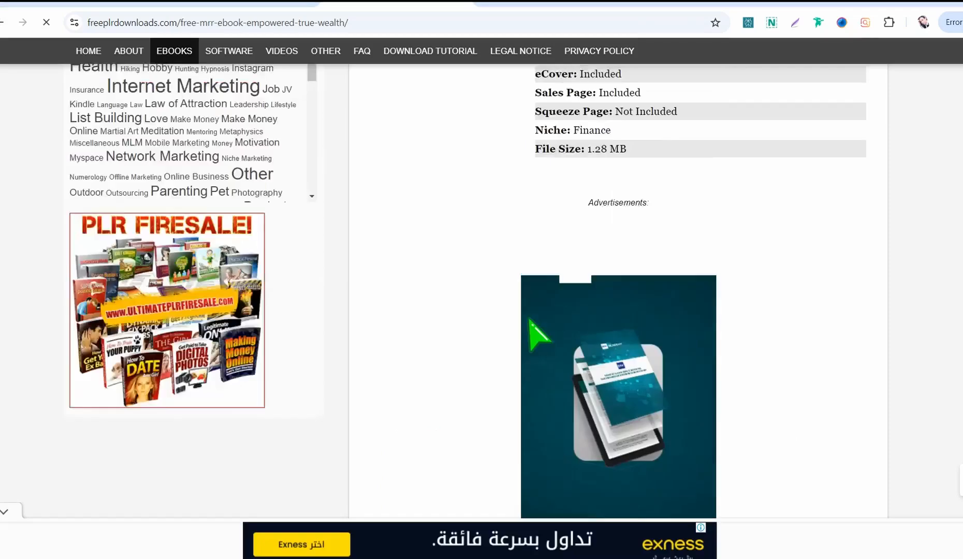